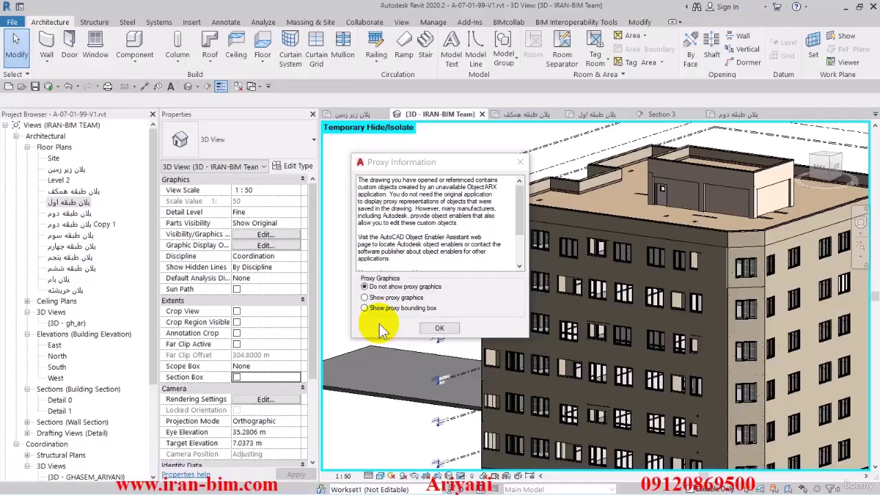
Step: Close the Proxy Information notice in Revit and zoom out on the 3D IRAN-BIM Team view
{"action": "left_click", "coordinate": [426, 331]}
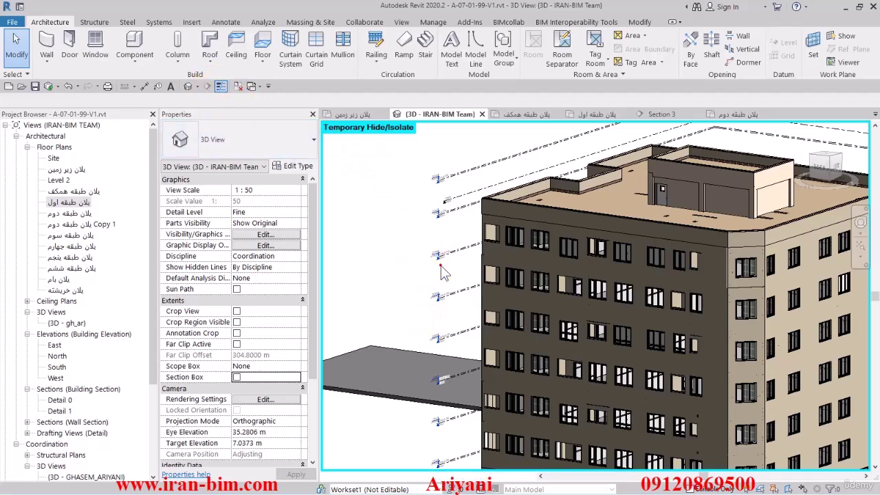
{"action": "scroll", "coordinate": [412, 271], "scroll_direction": "down", "scroll_amount": 2}
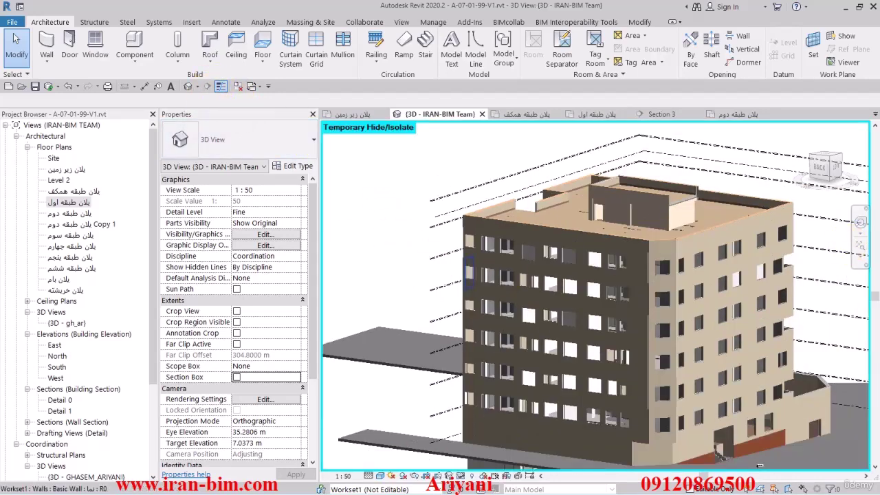
Step: Switch to AutoCAD's 98.02.02 drawing and pan from the lower sheets to the long column-detail sheets
{"action": "key", "text": "alt+Tab"}
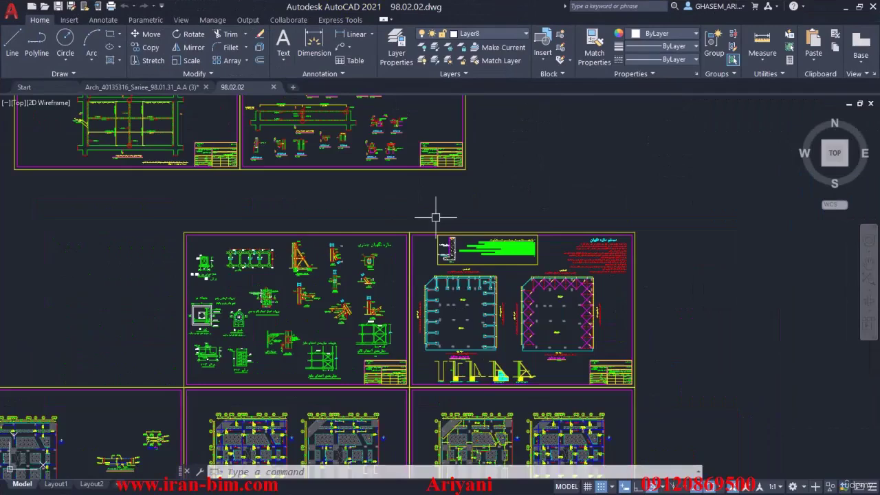
{"action": "scroll", "coordinate": [454, 247], "scroll_direction": "down", "scroll_amount": 2}
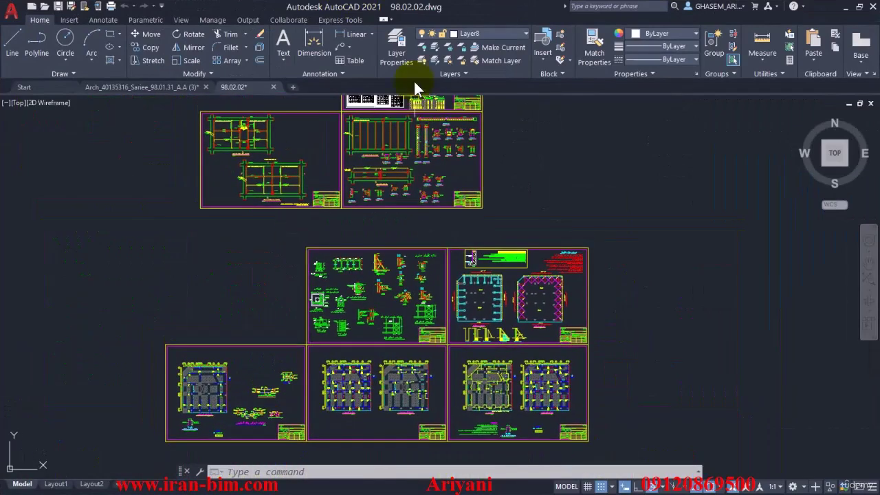
{"action": "key", "text": "alt+Tab"}
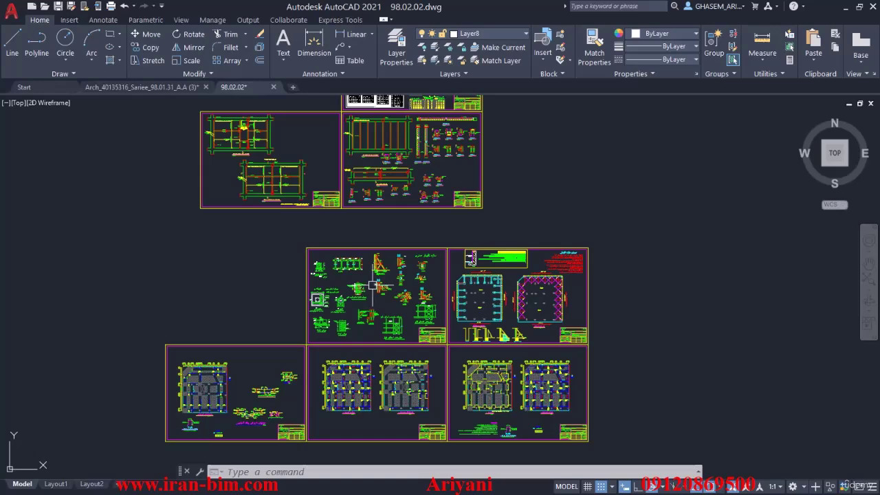
{"action": "mouse_move", "coordinate": [373, 284]}
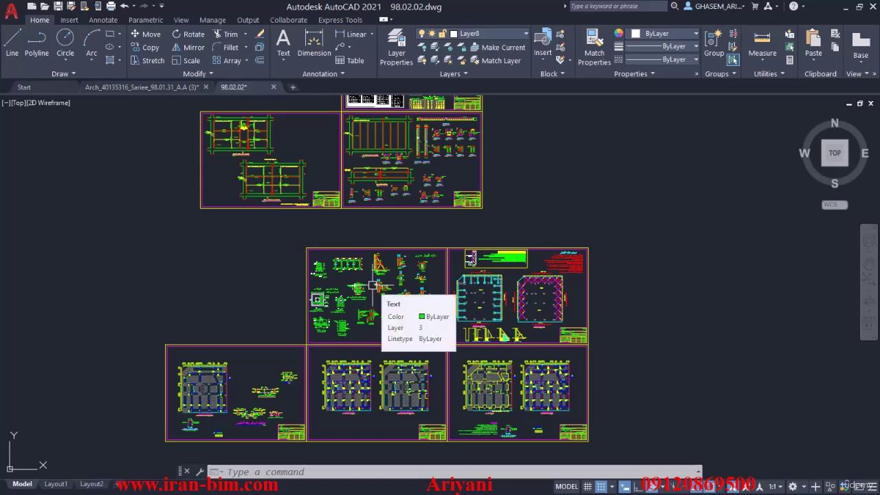
{"action": "left_click_drag", "start_coordinate": [347, 369], "coordinate": [348, 309]}
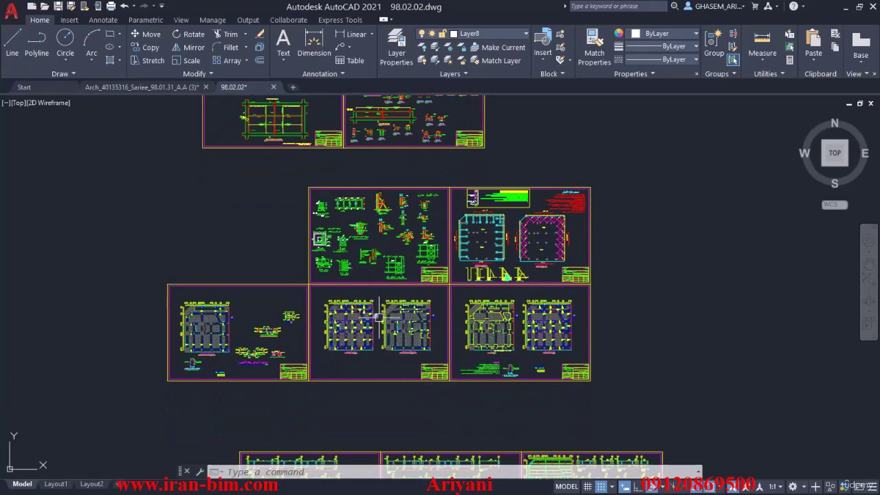
{"action": "mouse_move", "coordinate": [378, 317]}
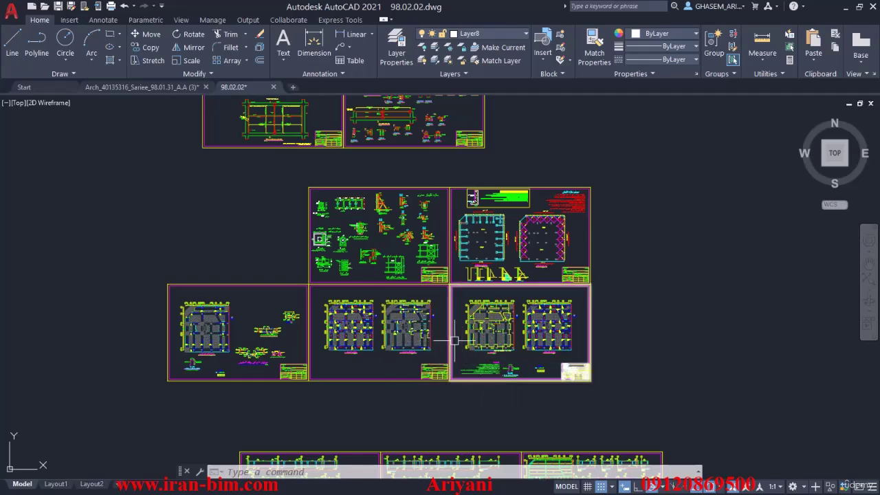
{"action": "scroll", "coordinate": [454, 275], "scroll_direction": "up", "scroll_amount": 4}
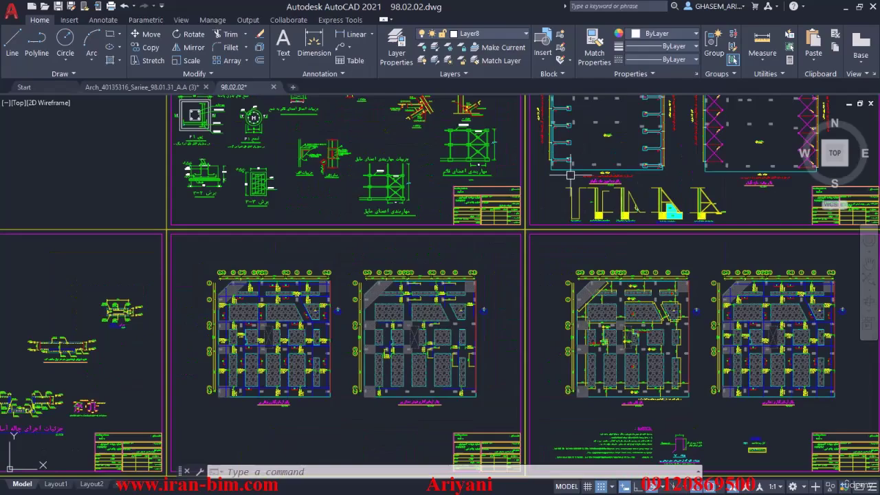
{"action": "scroll", "coordinate": [454, 275], "scroll_direction": "down", "scroll_amount": 6}
{"action": "left_click_drag", "start_coordinate": [487, 286], "coordinate": [603, 202]}
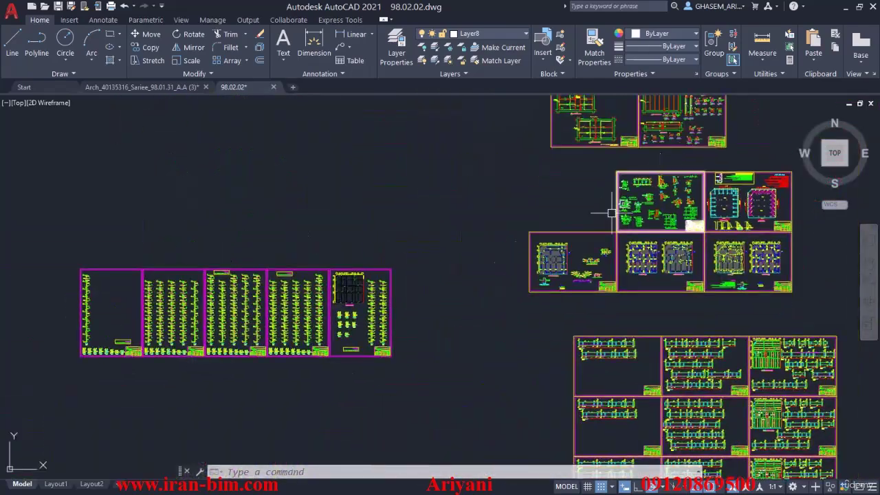
{"action": "scroll", "coordinate": [279, 287], "scroll_direction": "up", "scroll_amount": 5}
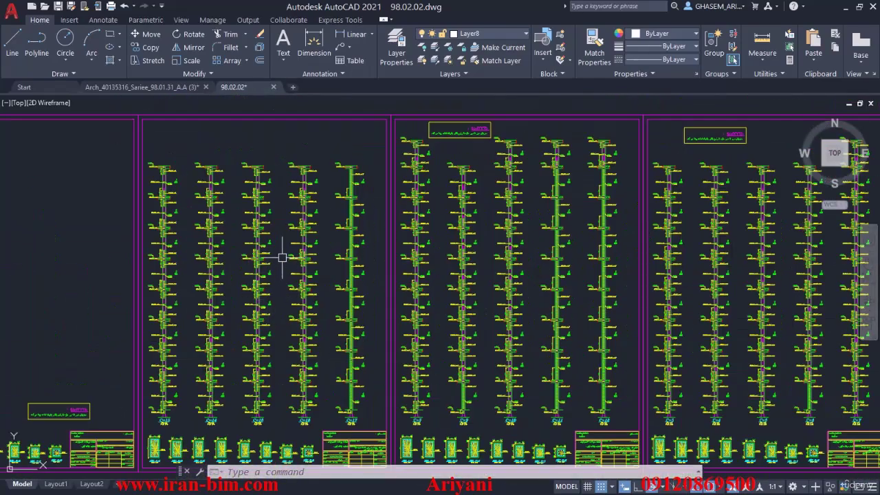
{"action": "scroll", "coordinate": [276, 263], "scroll_direction": "down", "scroll_amount": 4}
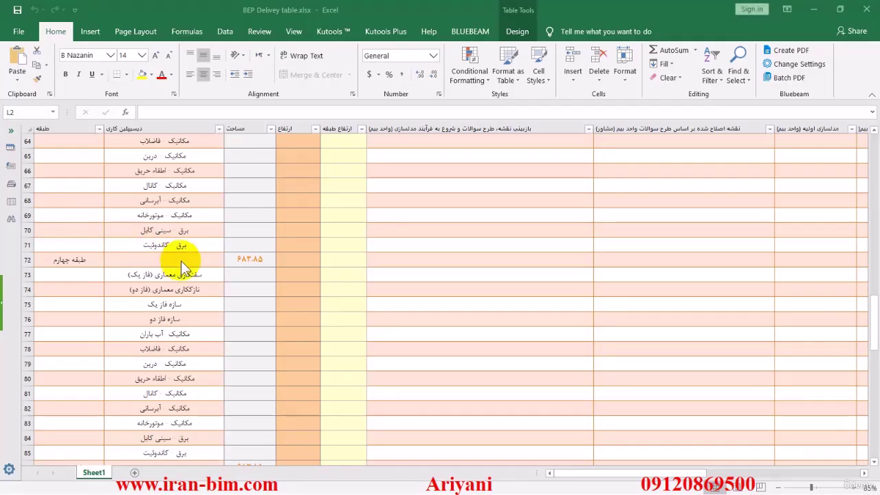
Step: Scroll to the top of BEP Delivey table and restore its window over LOD Specification
{"action": "scroll", "coordinate": [184, 259], "scroll_direction": "up", "scroll_amount": 10}
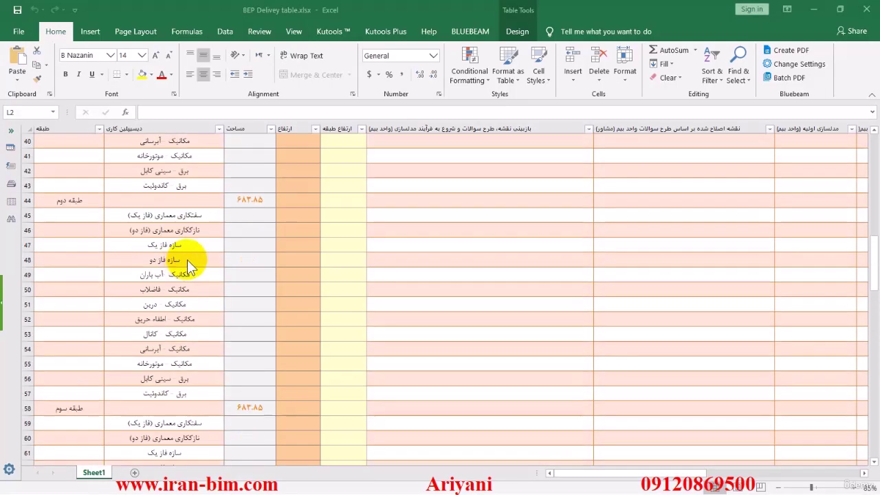
{"action": "scroll", "coordinate": [189, 260], "scroll_direction": "up", "scroll_amount": 5}
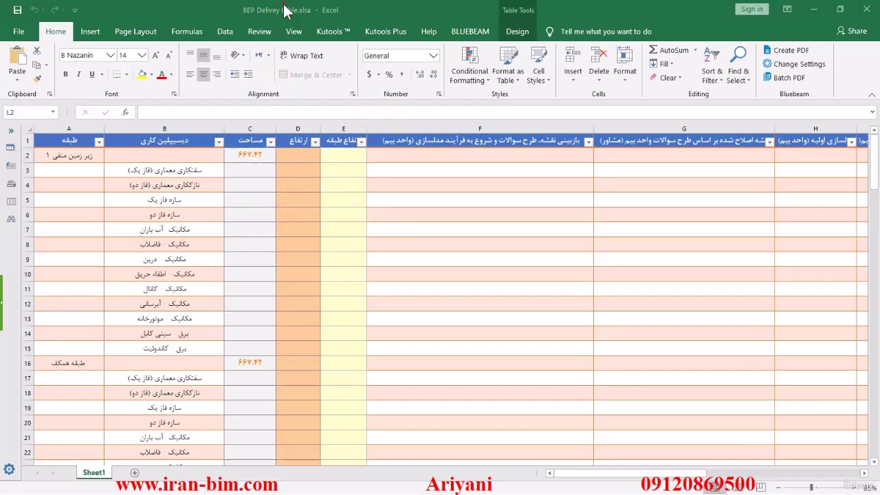
{"action": "left_click_drag", "start_coordinate": [285, 10], "coordinate": [505, 100]}
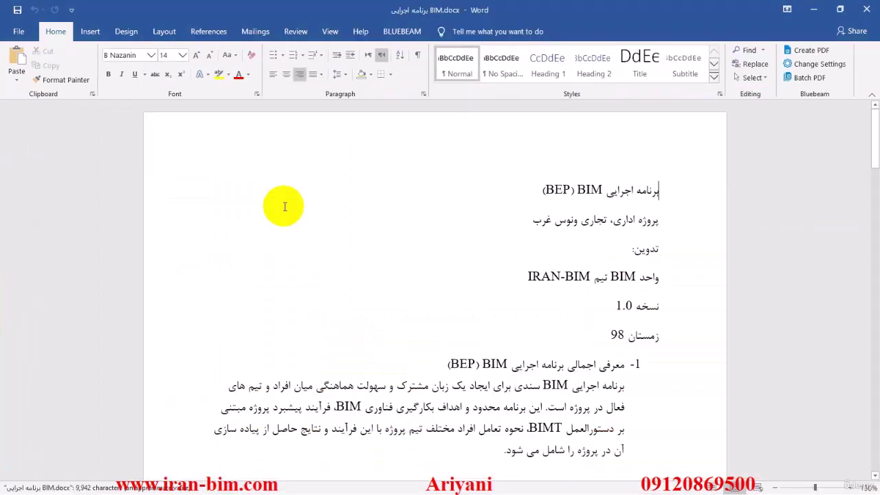
Step: Scroll through the BIM execution plan down to section 2's modelling priorities table
{"action": "scroll", "coordinate": [451, 232], "scroll_direction": "down", "scroll_amount": 12}
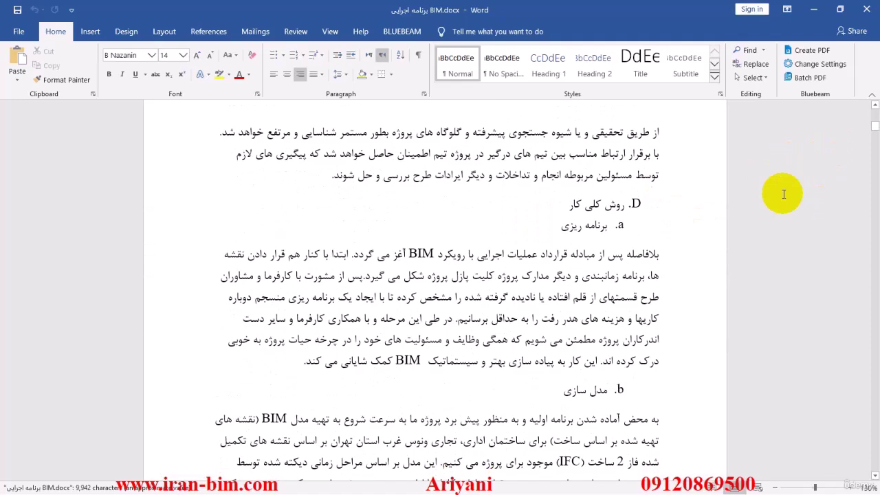
{"action": "scroll", "coordinate": [782, 194], "scroll_direction": "down", "scroll_amount": 3}
{"action": "left_click_drag", "start_coordinate": [874, 129], "coordinate": [867, 210]}
{"action": "scroll", "coordinate": [859, 250], "scroll_direction": "up", "scroll_amount": 7}
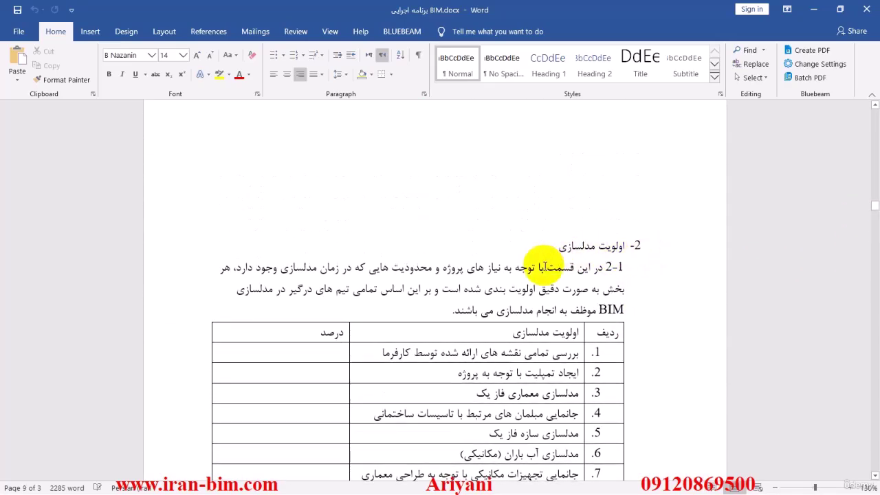
{"action": "scroll", "coordinate": [543, 265], "scroll_direction": "down", "scroll_amount": 3}
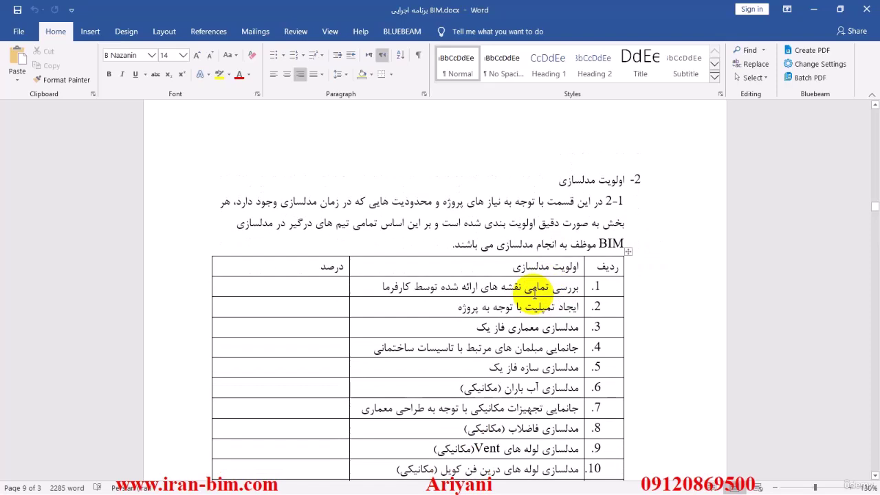
{"action": "left_click_drag", "start_coordinate": [548, 287], "coordinate": [411, 288]}
{"action": "scroll", "coordinate": [390, 303], "scroll_direction": "down", "scroll_amount": 2}
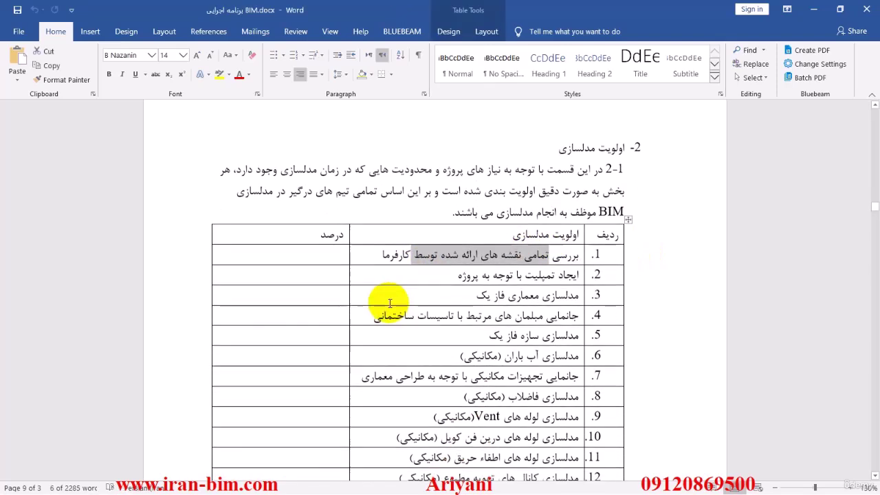
{"action": "scroll", "coordinate": [825, 203], "scroll_direction": "down", "scroll_amount": 3}
{"action": "left_click_drag", "start_coordinate": [874, 209], "coordinate": [874, 237]}
Step: Close Word, check cells F2, G2 and H2 in the maximized BEP Delivey table, then restore it
{"action": "left_click", "coordinate": [866, 9]}
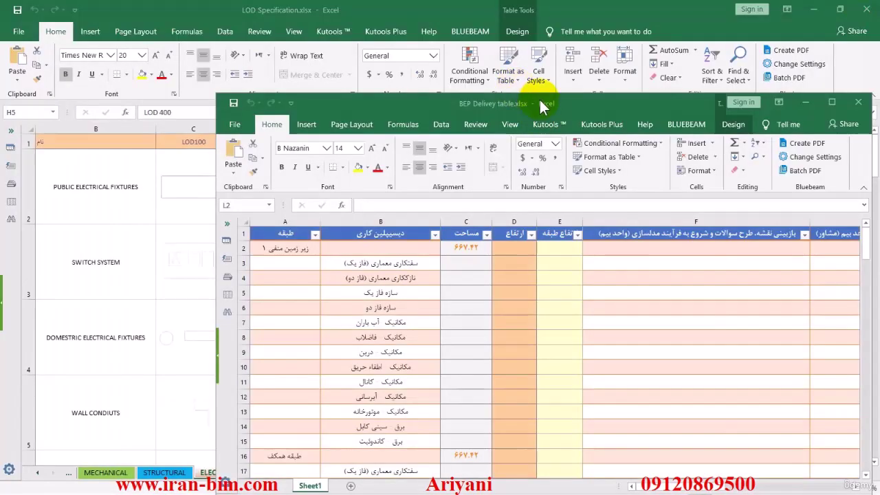
{"action": "double_click", "coordinate": [540, 103]}
{"action": "left_click", "coordinate": [389, 154]}
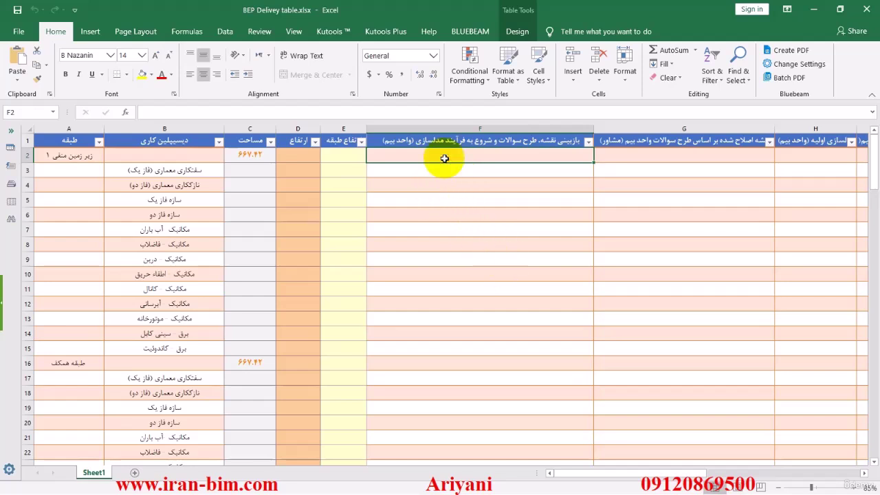
{"action": "left_click", "coordinate": [624, 156]}
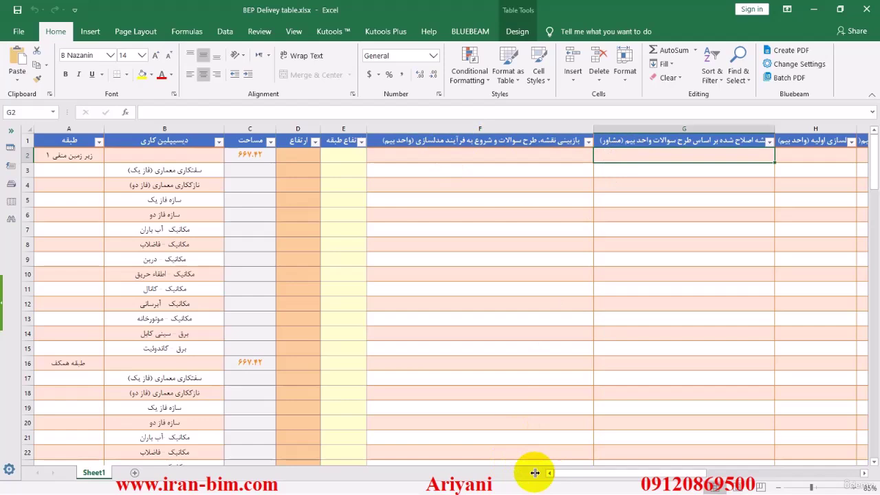
{"action": "left_click_drag", "start_coordinate": [556, 473], "coordinate": [623, 474]}
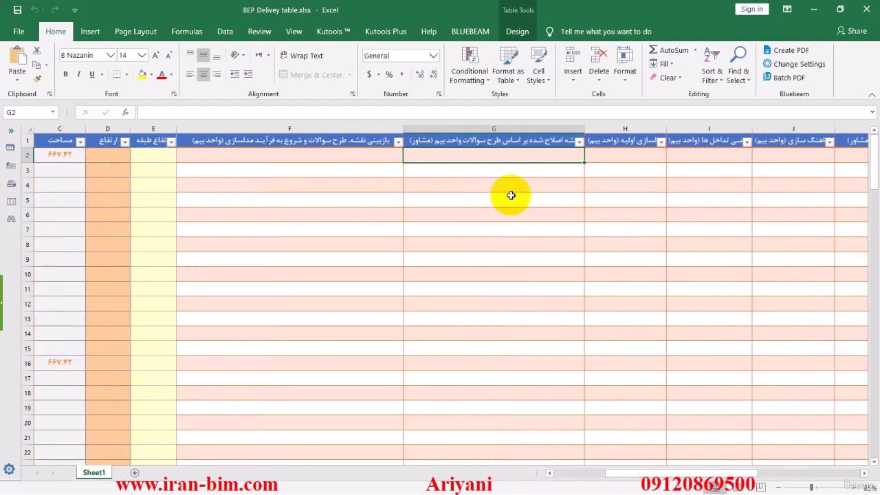
{"action": "left_click", "coordinate": [630, 157]}
{"action": "left_click_drag", "start_coordinate": [464, 15], "coordinate": [564, 74]}
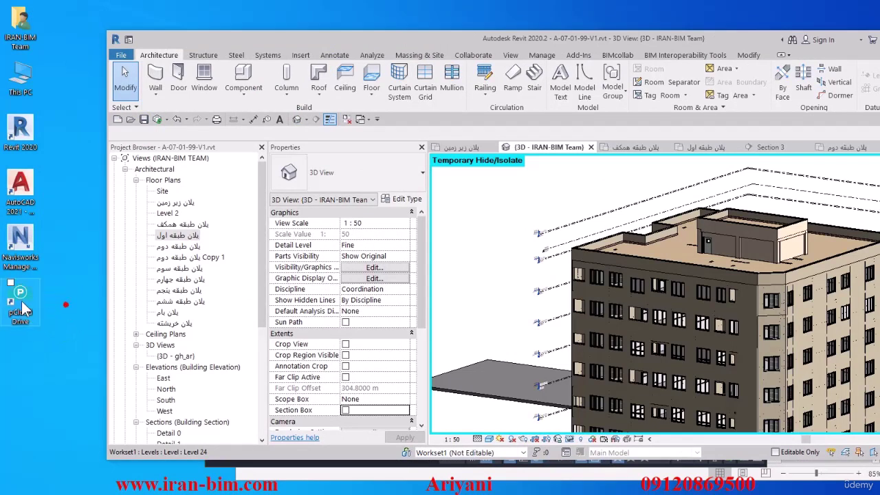
Step: Launch pCloud Drive, open Add New Sync, and move its dialog up and left
{"action": "double_click", "coordinate": [21, 300]}
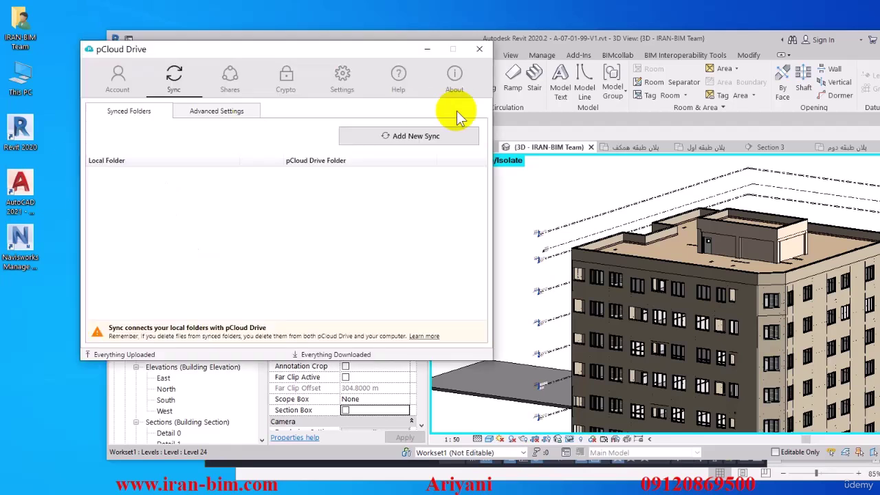
{"action": "left_click", "coordinate": [386, 141]}
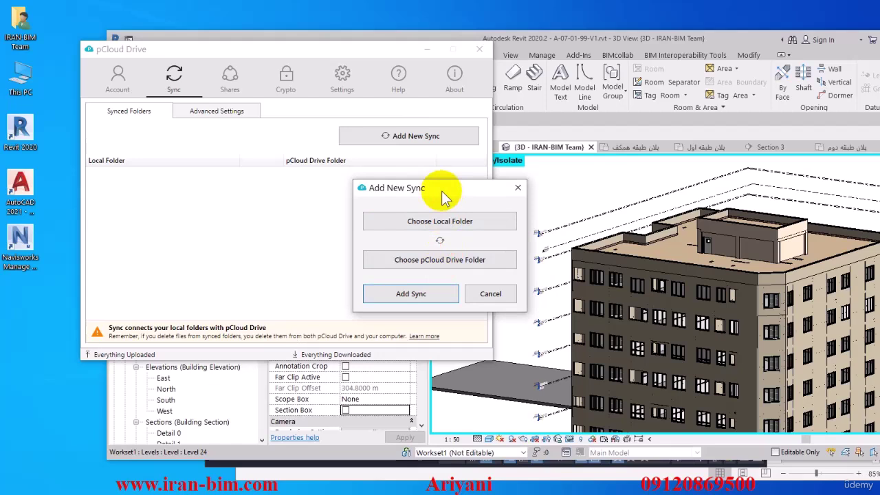
{"action": "left_click_drag", "start_coordinate": [439, 193], "coordinate": [328, 122]}
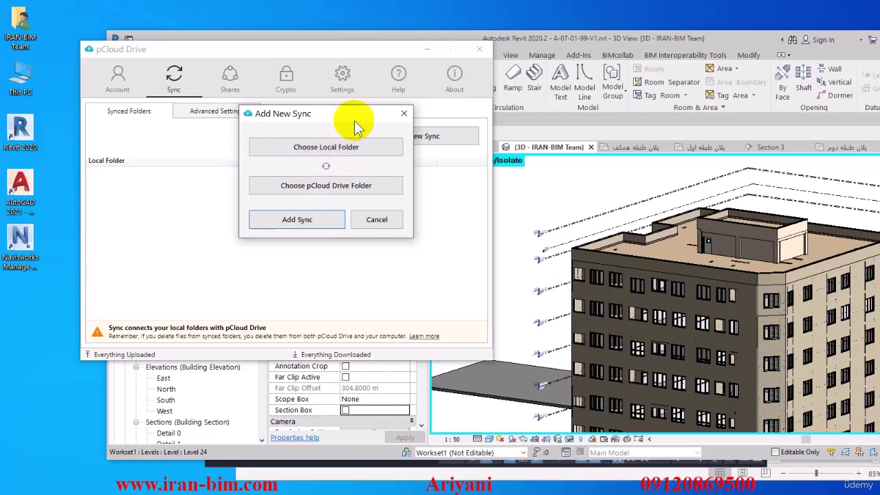
{"action": "left_click_drag", "start_coordinate": [353, 115], "coordinate": [317, 109]}
{"action": "left_click", "coordinate": [395, 36]}
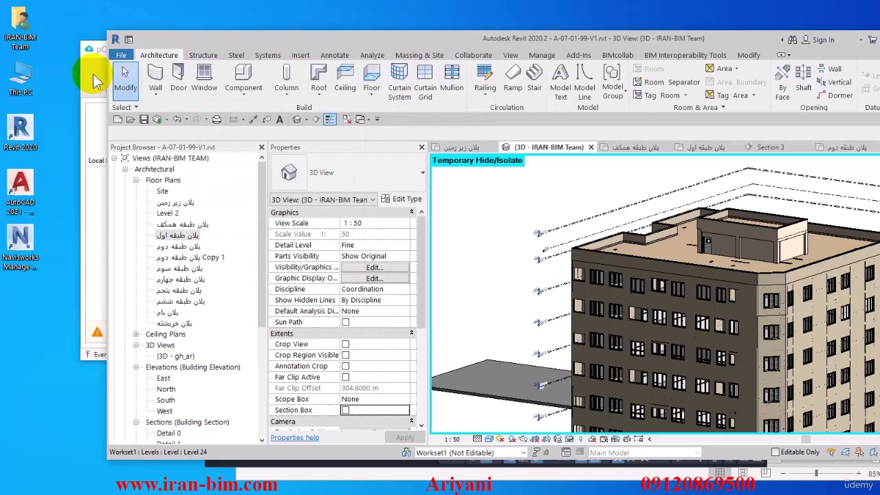
Step: Close pCloud Drive and bring the AutoCAD drawing to the front, maximized
{"action": "left_click", "coordinate": [92, 73]}
{"action": "left_click", "coordinate": [474, 48]}
{"action": "left_click_drag", "start_coordinate": [479, 47], "coordinate": [414, 113]}
{"action": "left_click", "coordinate": [380, 54]}
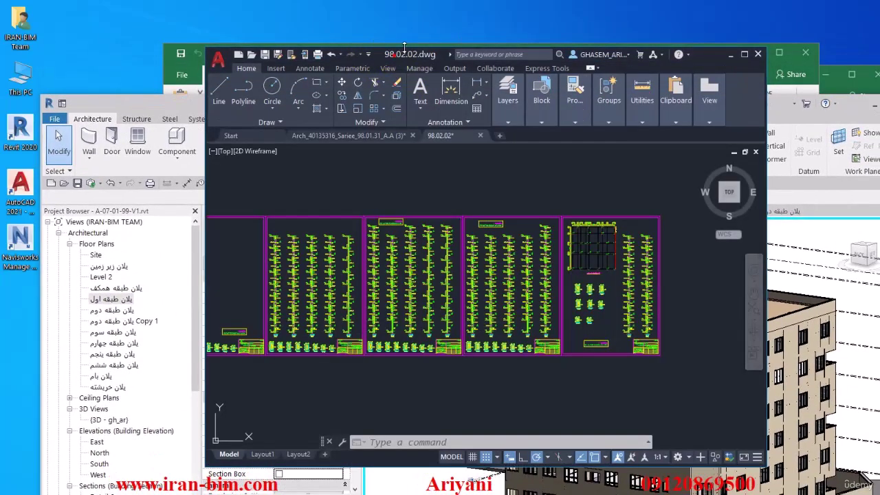
{"action": "mouse_move", "coordinate": [404, 47]}
{"action": "left_mouse_down"}
{"action": "mouse_move", "coordinate": [367, 58]}
{"action": "mouse_move", "coordinate": [303, 7]}
{"action": "left_mouse_up"}
Step: Zoom and pan across the 98.02.02 structural sheets, then restore AutoCAD to a smaller window
{"action": "scroll", "coordinate": [332, 223], "scroll_direction": "down", "scroll_amount": 5}
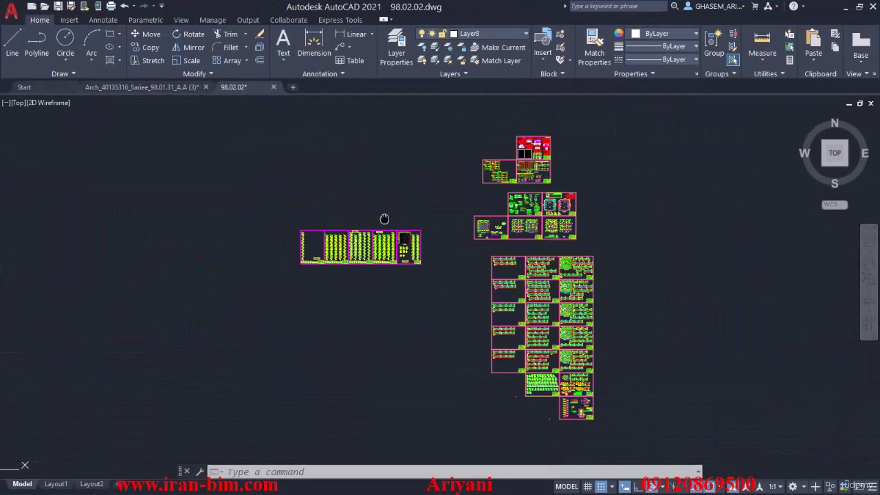
{"action": "scroll", "coordinate": [384, 219], "scroll_direction": "up", "scroll_amount": 3}
{"action": "scroll", "coordinate": [373, 206], "scroll_direction": "down", "scroll_amount": 1}
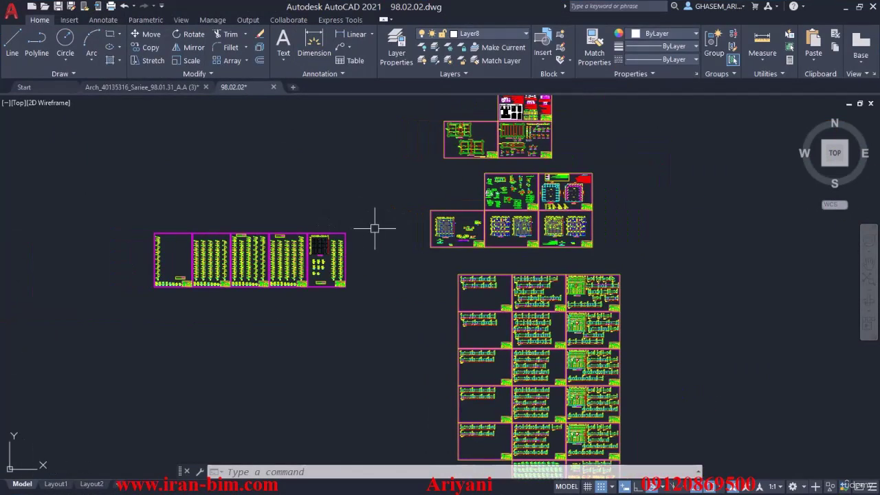
{"action": "left_click_drag", "start_coordinate": [464, 265], "coordinate": [416, 234]}
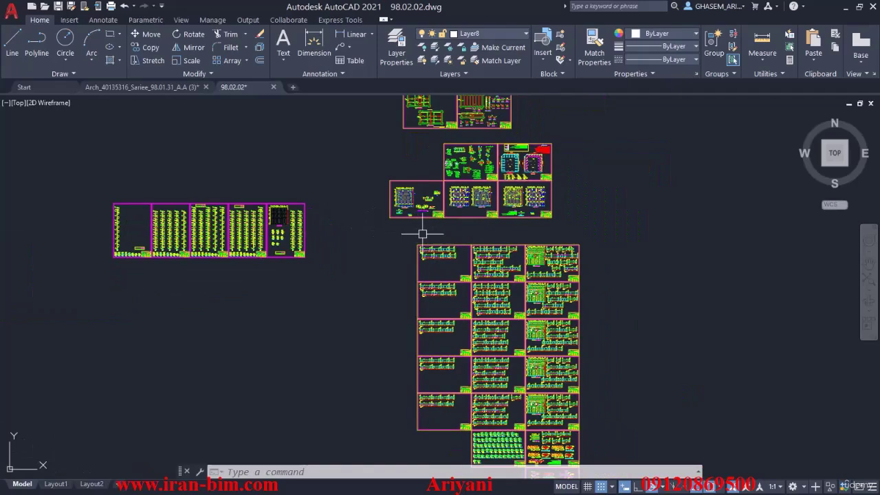
{"action": "scroll", "coordinate": [422, 234], "scroll_direction": "up", "scroll_amount": 6}
{"action": "scroll", "coordinate": [545, 239], "scroll_direction": "down", "scroll_amount": 6}
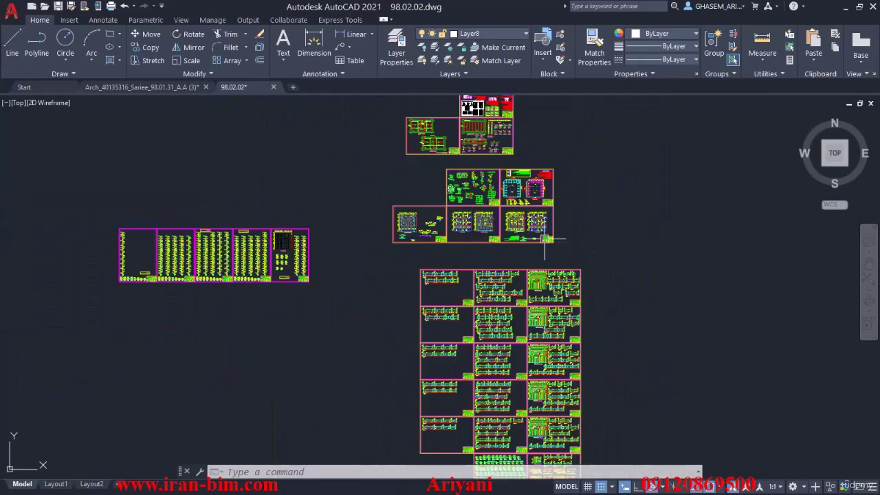
{"action": "scroll", "coordinate": [545, 239], "scroll_direction": "up", "scroll_amount": 4}
{"action": "scroll", "coordinate": [483, 199], "scroll_direction": "up", "scroll_amount": 3}
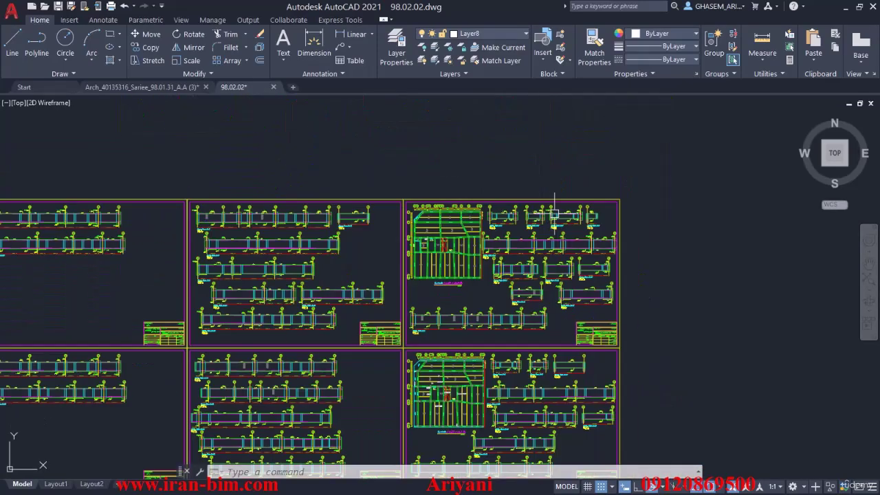
{"action": "left_click_drag", "start_coordinate": [167, 190], "coordinate": [488, 183]}
{"action": "scroll", "coordinate": [488, 185], "scroll_direction": "down", "scroll_amount": 3}
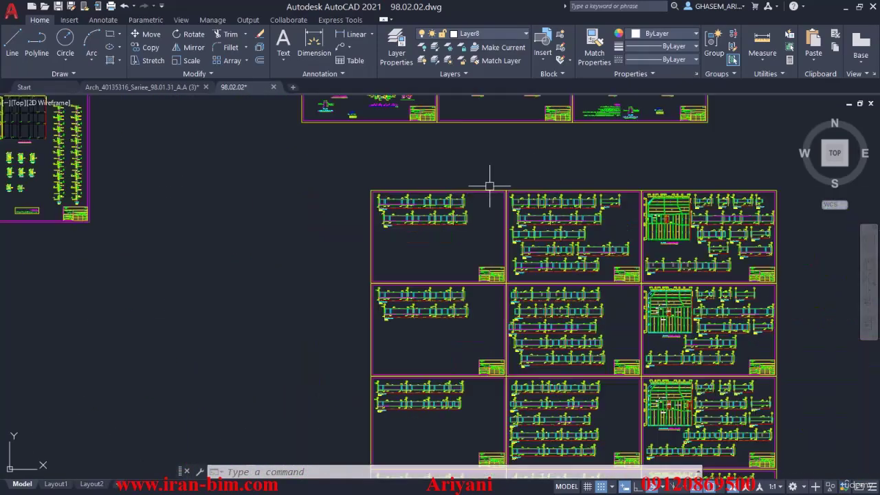
{"action": "double_click", "coordinate": [253, 9]}
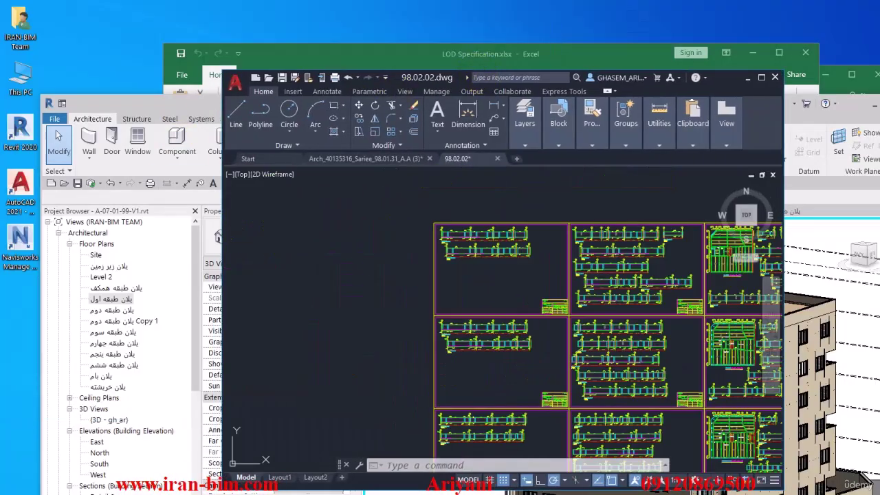
Step: Add a pCloud Drive desktop shortcut, check its synced folders, and move it into the icon column
{"action": "left_click_drag", "start_coordinate": [168, 103], "coordinate": [111, 48]}
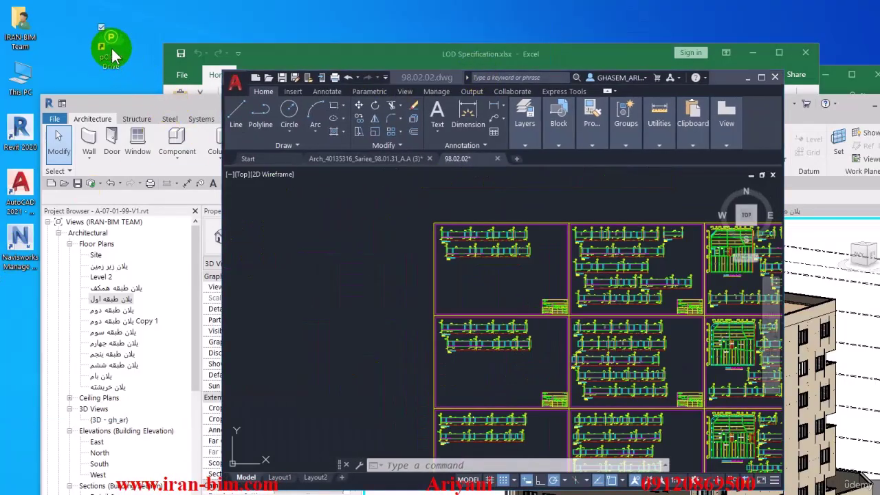
{"action": "double_click", "coordinate": [107, 30]}
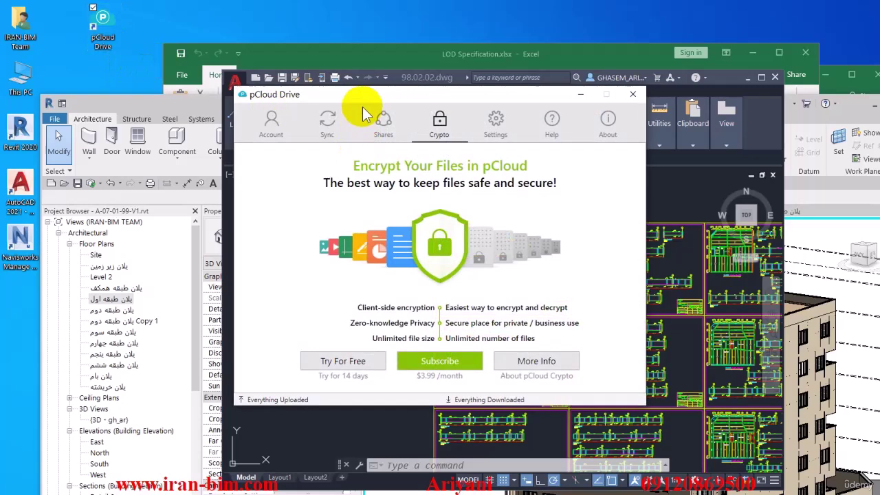
{"action": "left_click_drag", "start_coordinate": [364, 91], "coordinate": [206, 53]}
{"action": "left_click", "coordinate": [167, 81]}
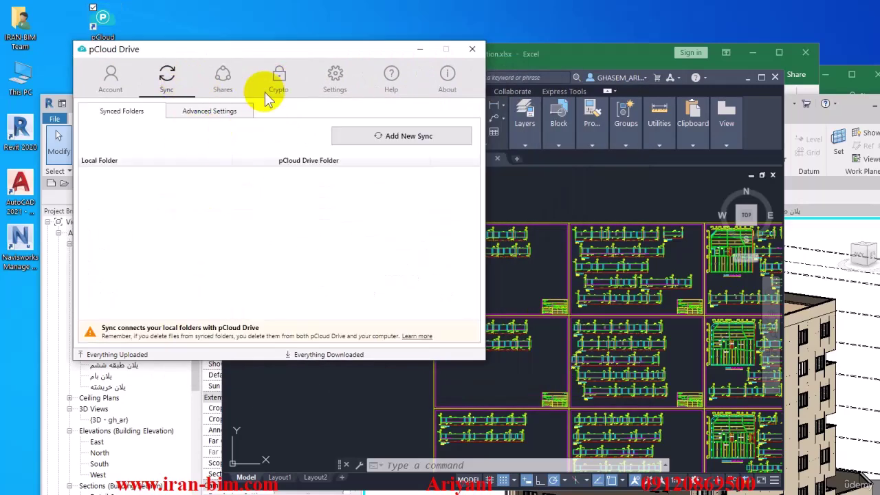
{"action": "left_click", "coordinate": [472, 49]}
{"action": "left_click_drag", "start_coordinate": [103, 27], "coordinate": [20, 303]}
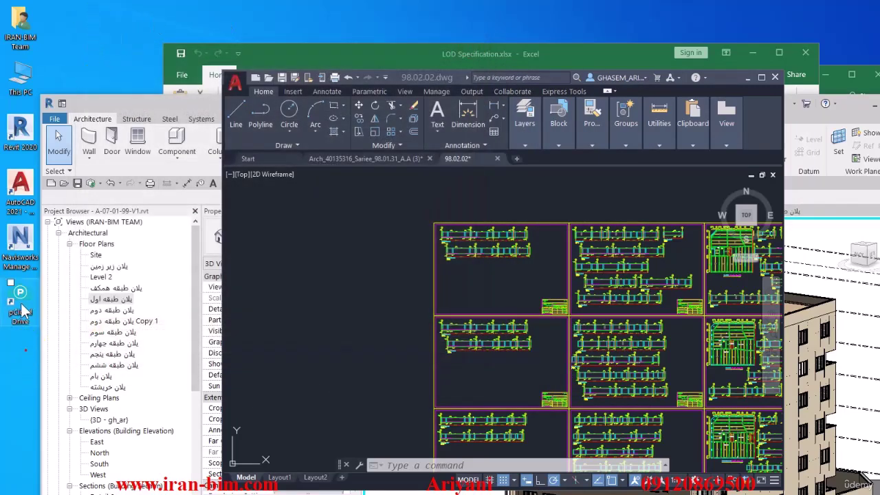
Step: Drop the pCloud shortcut below the other icons, then pan AutoCAD to the two square frame plans
{"action": "left_click", "coordinate": [435, 81]}
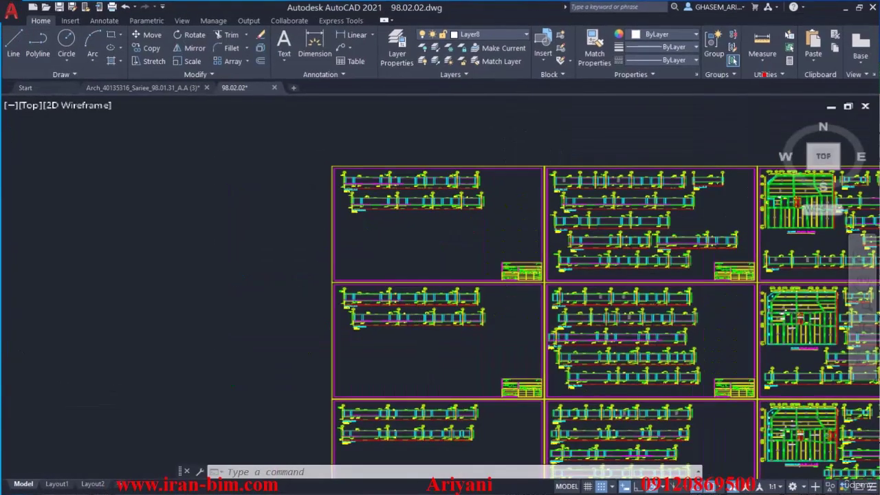
{"action": "scroll", "coordinate": [478, 256], "scroll_direction": "down", "scroll_amount": 2}
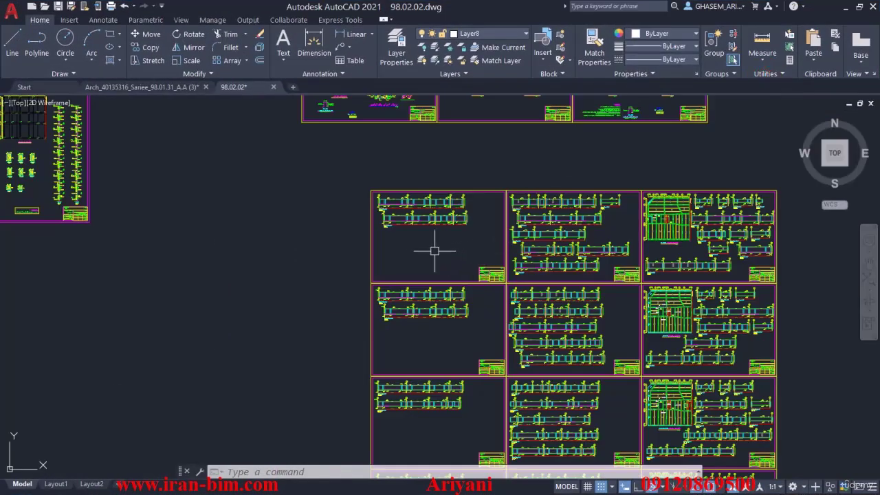
{"action": "left_click_drag", "start_coordinate": [337, 247], "coordinate": [384, 313]}
{"action": "scroll", "coordinate": [362, 302], "scroll_direction": "down", "scroll_amount": 3}
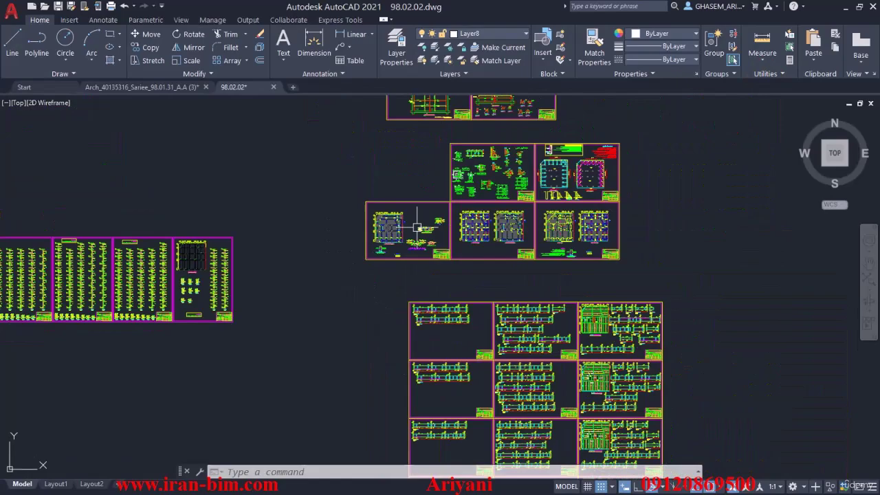
{"action": "scroll", "coordinate": [427, 275], "scroll_direction": "up", "scroll_amount": 1}
{"action": "mouse_move", "coordinate": [627, 200]}
{"action": "left_mouse_down"}
{"action": "mouse_move", "coordinate": [655, 173]}
{"action": "mouse_move", "coordinate": [541, 173]}
{"action": "mouse_move", "coordinate": [422, 341]}
{"action": "left_mouse_up"}
{"action": "scroll", "coordinate": [423, 342], "scroll_direction": "down", "scroll_amount": 4}
{"action": "scroll", "coordinate": [422, 342], "scroll_direction": "up", "scroll_amount": 6}
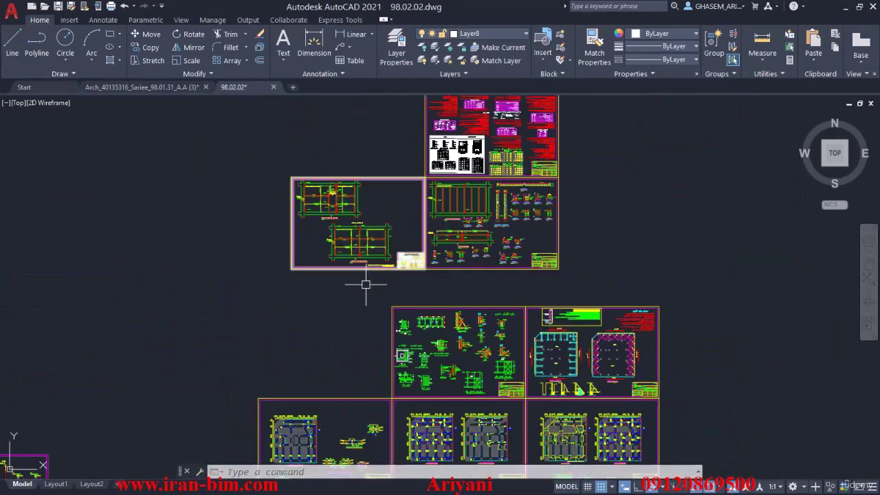
{"action": "mouse_move", "coordinate": [314, 365]}
{"action": "left_mouse_down"}
{"action": "mouse_move", "coordinate": [322, 334]}
{"action": "mouse_move", "coordinate": [308, 308]}
{"action": "mouse_move", "coordinate": [64, 261]}
{"action": "left_mouse_up"}
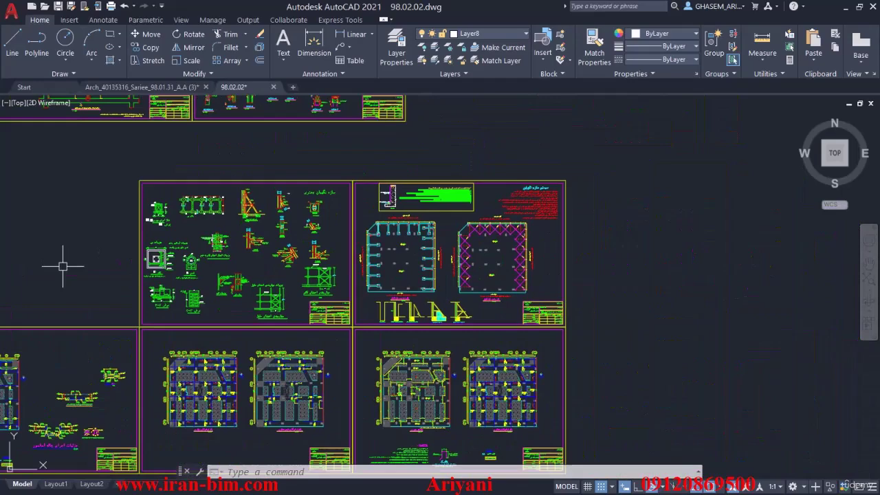
{"action": "scroll", "coordinate": [568, 192], "scroll_direction": "up", "scroll_amount": 3}
{"action": "scroll", "coordinate": [628, 212], "scroll_direction": "down", "scroll_amount": 1}
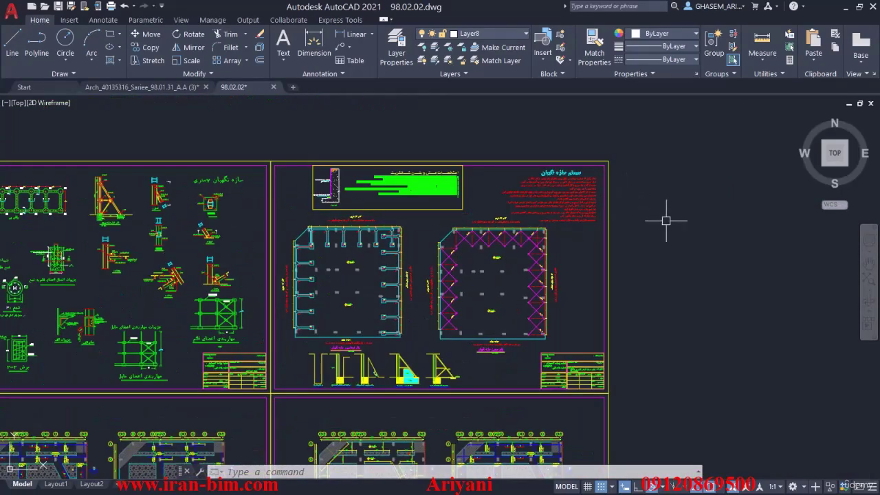
{"action": "key", "text": "ctrl+p"}
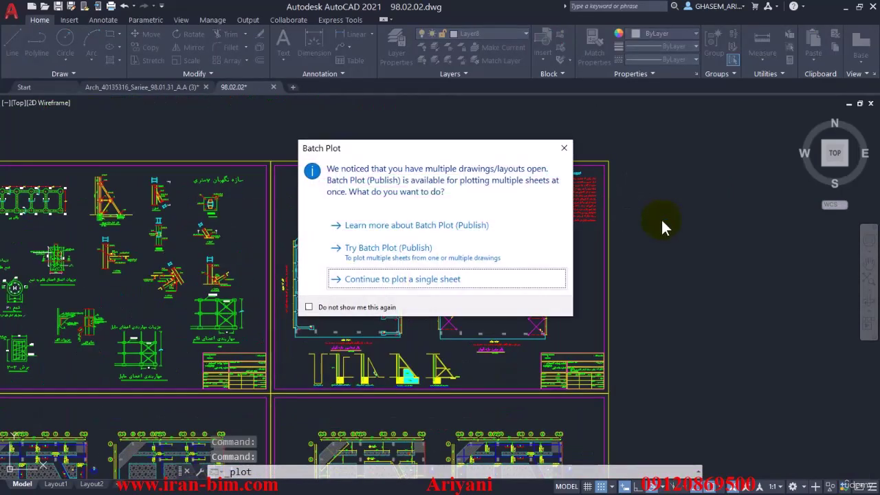
{"action": "left_click", "coordinate": [557, 146]}
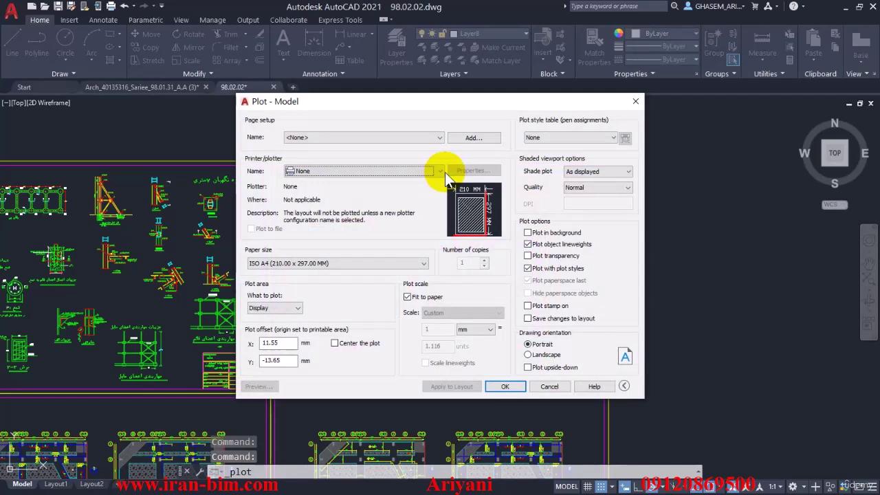
{"action": "left_click", "coordinate": [341, 139]}
{"action": "left_click", "coordinate": [337, 147]}
{"action": "left_click", "coordinate": [337, 170]}
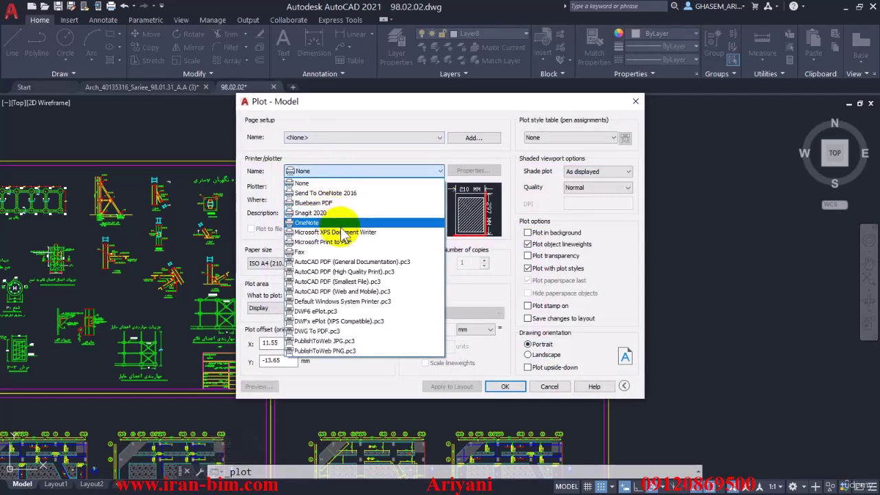
{"action": "left_click", "coordinate": [323, 330]}
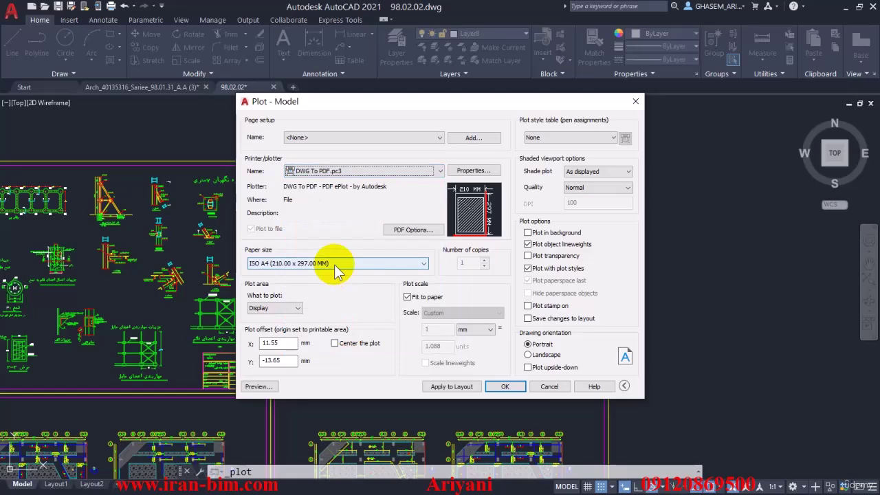
{"action": "left_click", "coordinate": [334, 265]}
{"action": "left_click", "coordinate": [334, 264]}
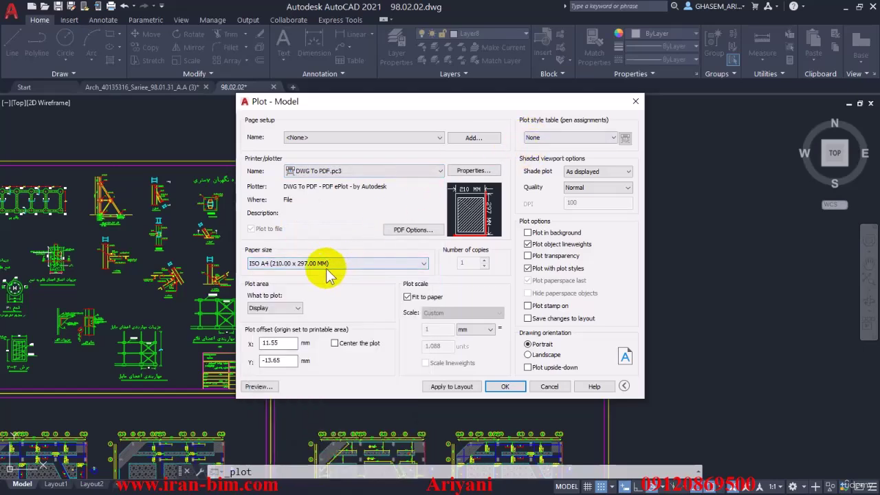
Step: Cancel the plot settings and abandon a Measure Distance started at the sheet frame's top-left corner
{"action": "left_click", "coordinate": [635, 101]}
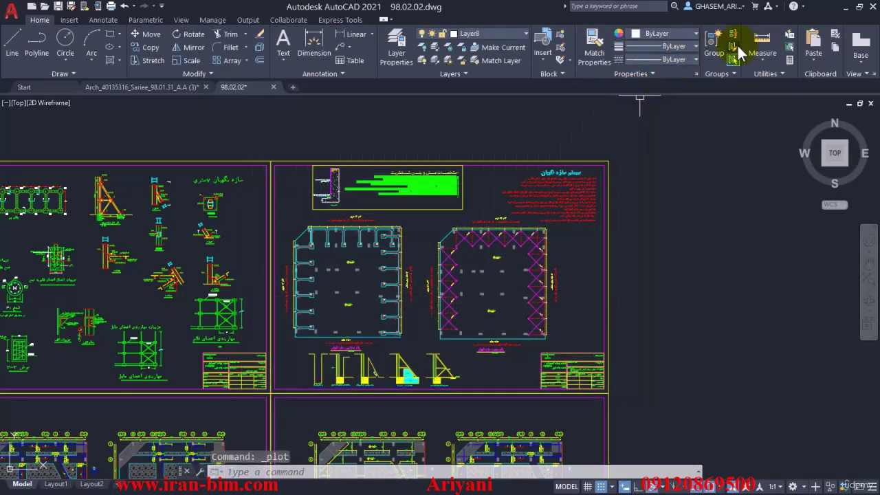
{"action": "left_click", "coordinate": [760, 55]}
{"action": "left_click", "coordinate": [760, 101]}
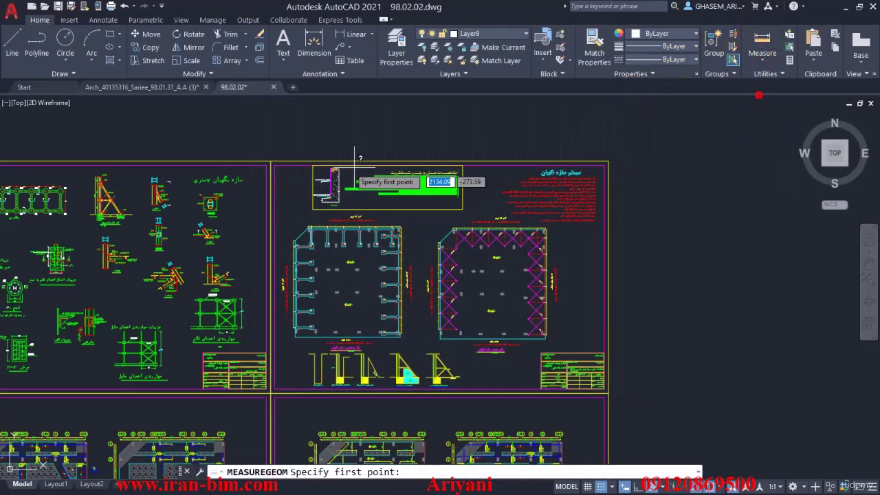
{"action": "left_click", "coordinate": [272, 162]}
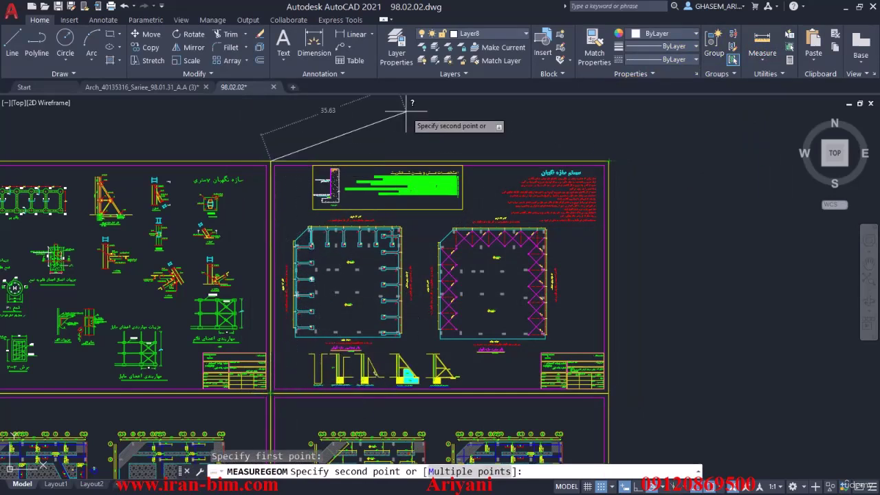
{"action": "key", "text": "Escape"}
{"action": "left_click", "coordinate": [759, 62]}
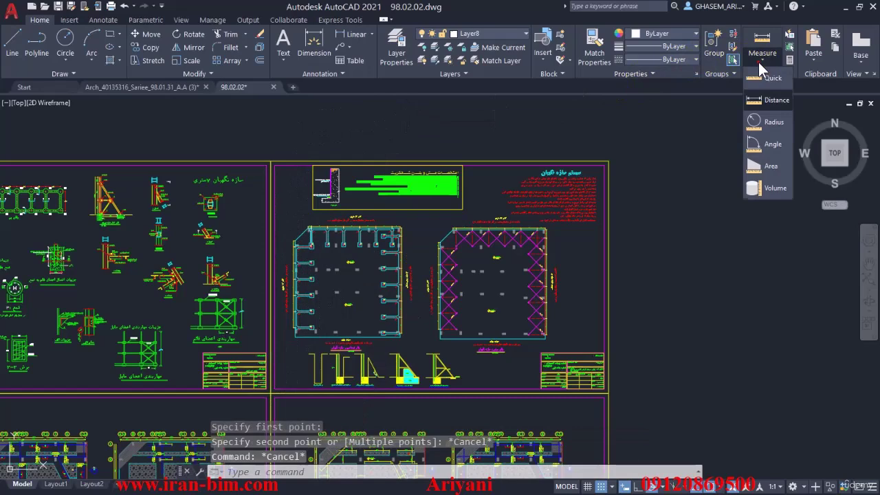
{"action": "left_click", "coordinate": [654, 133]}
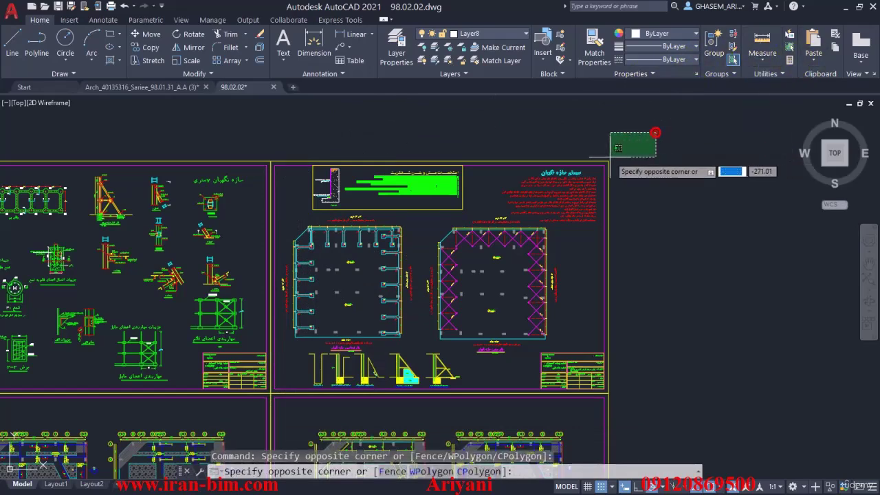
Step: Restart plotting and choose DWG To PDF.pc3 as the output device
{"action": "key", "text": "Escape"}
{"action": "key", "text": "ctrl+p"}
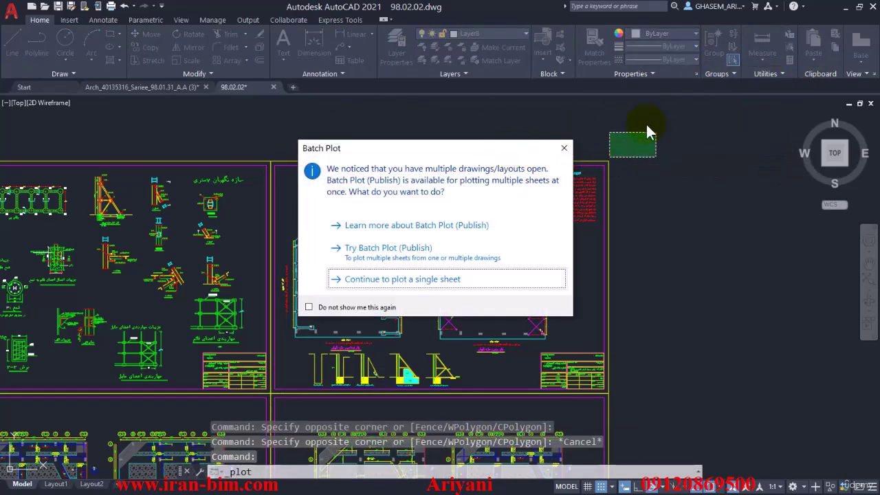
{"action": "key", "text": "Return"}
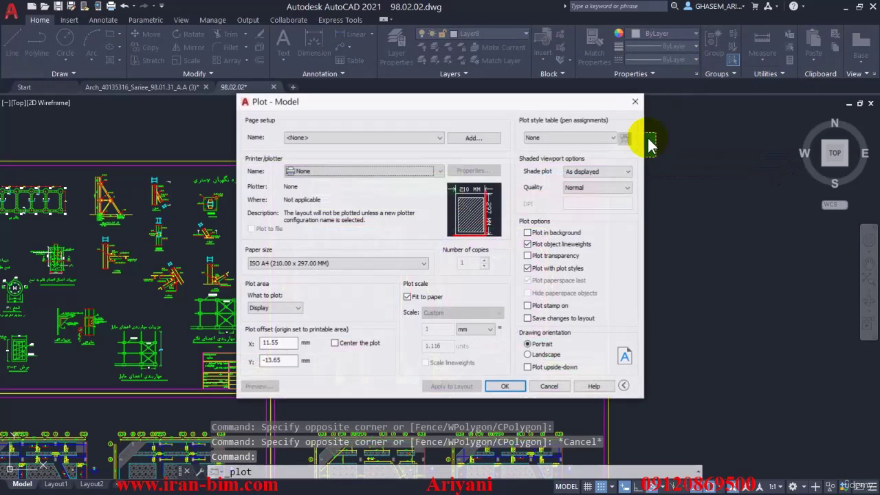
{"action": "left_click", "coordinate": [335, 177]}
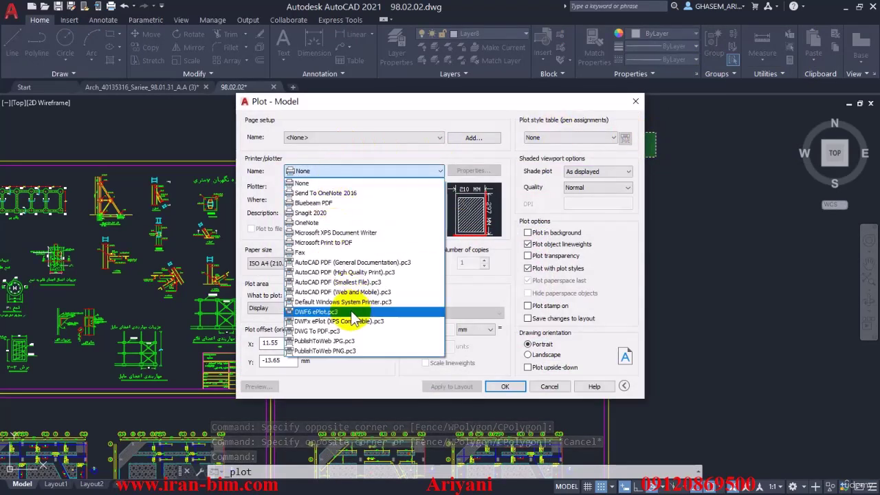
{"action": "left_click", "coordinate": [344, 330]}
{"action": "left_click_drag", "start_coordinate": [349, 108], "coordinate": [246, 40]}
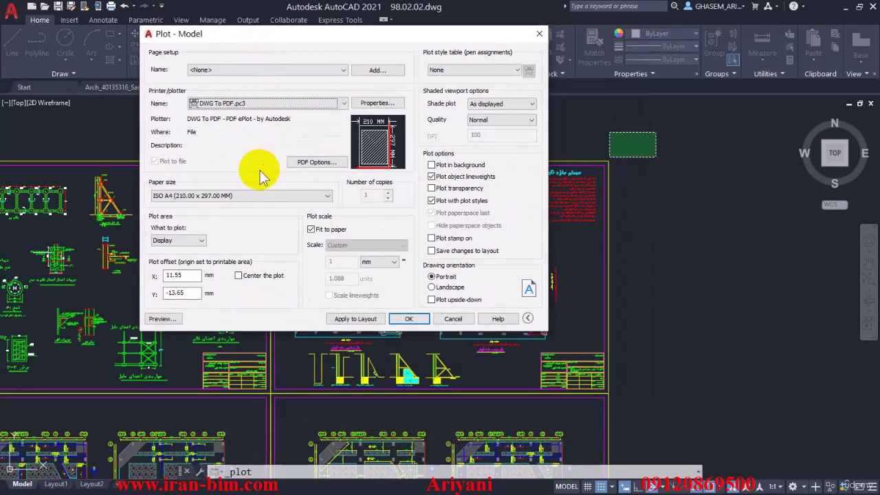
Step: Set paper to ISO A1 (841 x 594 mm), centre the plot, and plot a Window
{"action": "left_click", "coordinate": [251, 196]}
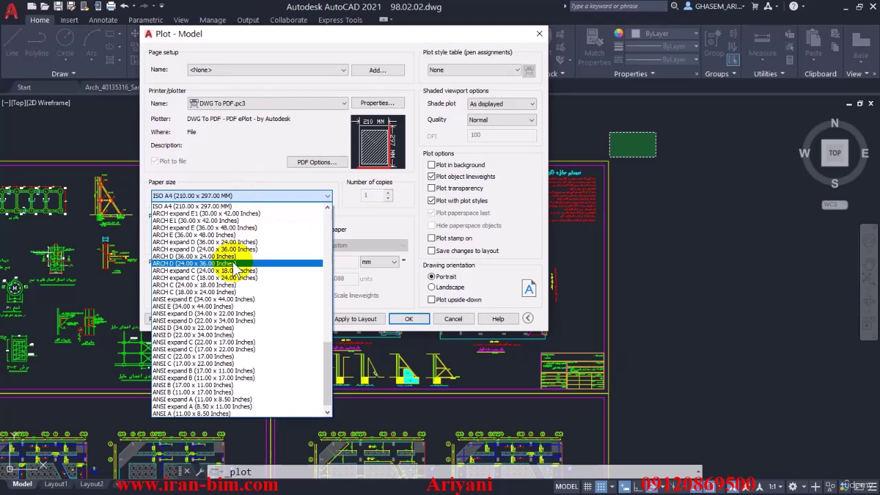
{"action": "scroll", "coordinate": [234, 266], "scroll_direction": "up", "scroll_amount": 4}
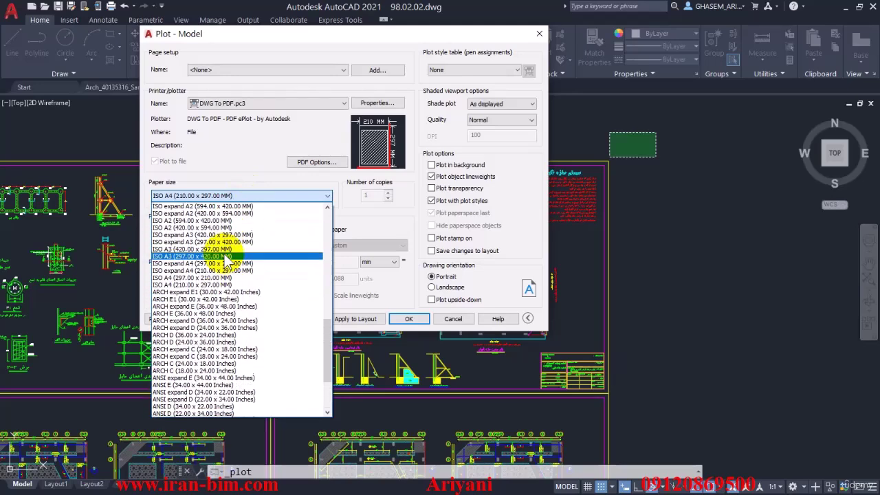
{"action": "scroll", "coordinate": [228, 258], "scroll_direction": "up", "scroll_amount": 1}
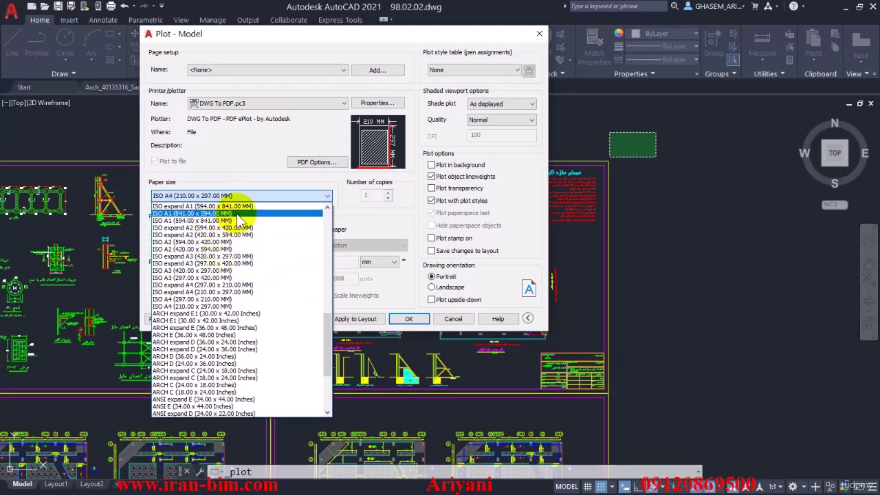
{"action": "left_click", "coordinate": [237, 213]}
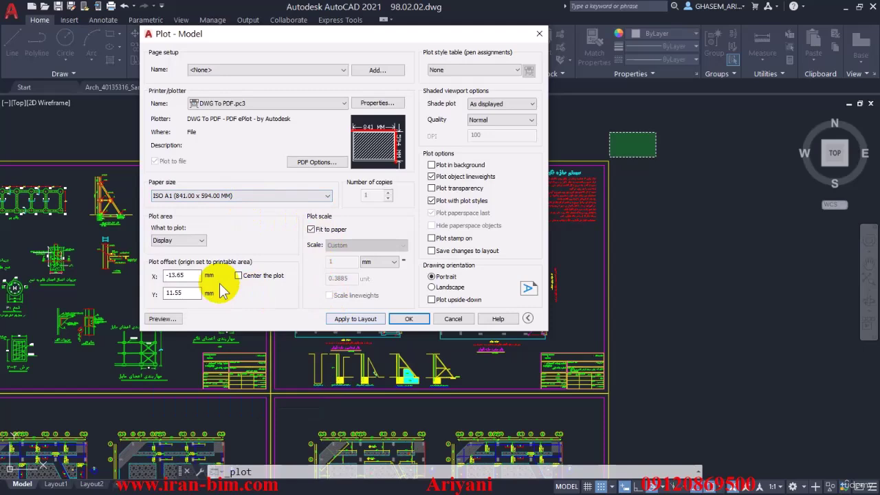
{"action": "left_click", "coordinate": [237, 275]}
{"action": "left_click", "coordinate": [193, 240]}
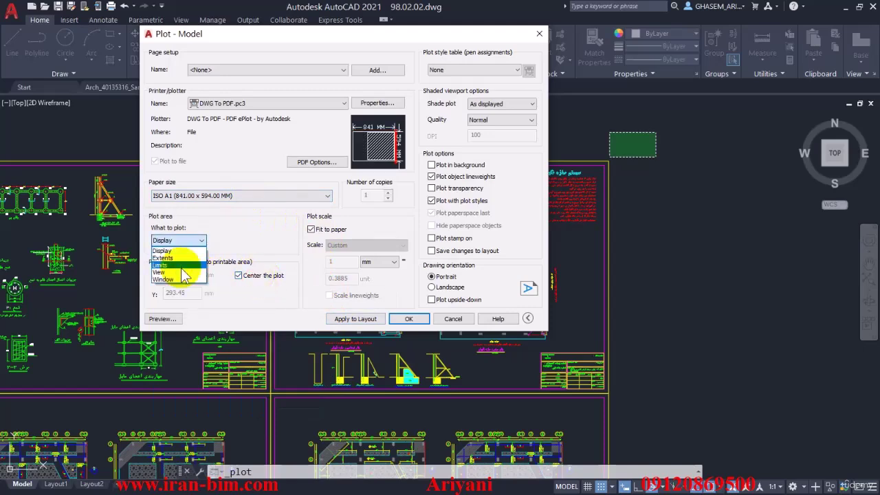
{"action": "left_click", "coordinate": [180, 279]}
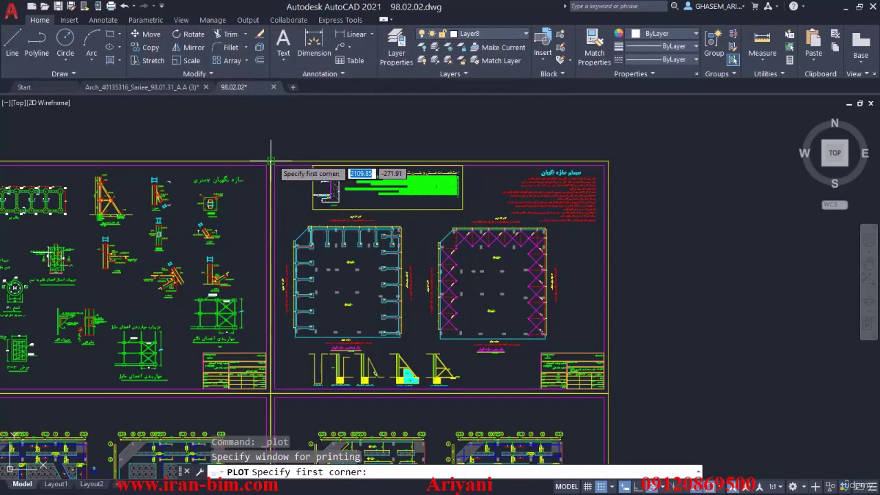
Step: Frame the sheet and title block as the plot window, then set orientation to Landscape
{"action": "scroll", "coordinate": [270, 160], "scroll_direction": "up", "scroll_amount": 5}
{"action": "left_click", "coordinate": [187, 183]}
{"action": "scroll", "coordinate": [241, 201], "scroll_direction": "down", "scroll_amount": 2}
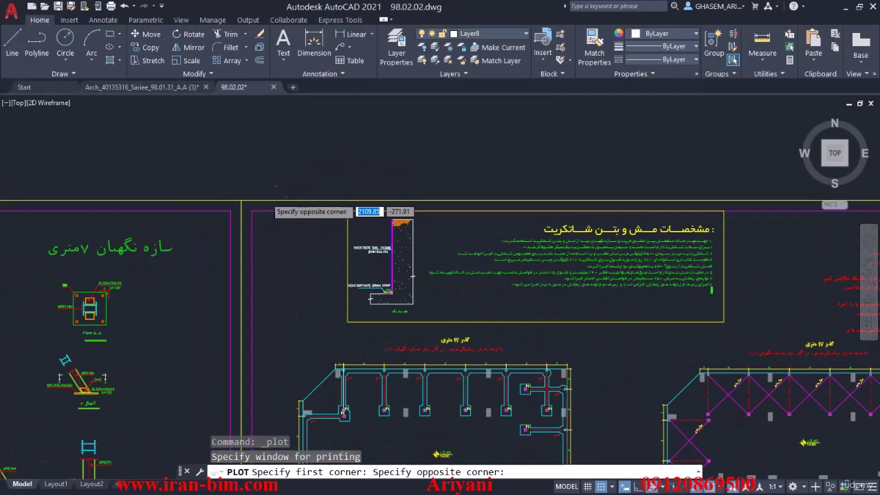
{"action": "scroll", "coordinate": [459, 281], "scroll_direction": "down", "scroll_amount": 5}
{"action": "scroll", "coordinate": [420, 240], "scroll_direction": "up", "scroll_amount": 6}
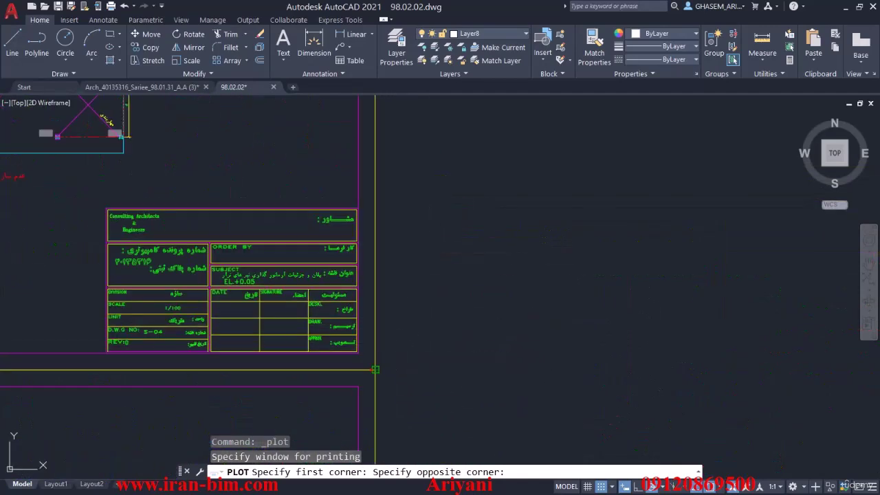
{"action": "left_click", "coordinate": [375, 369]}
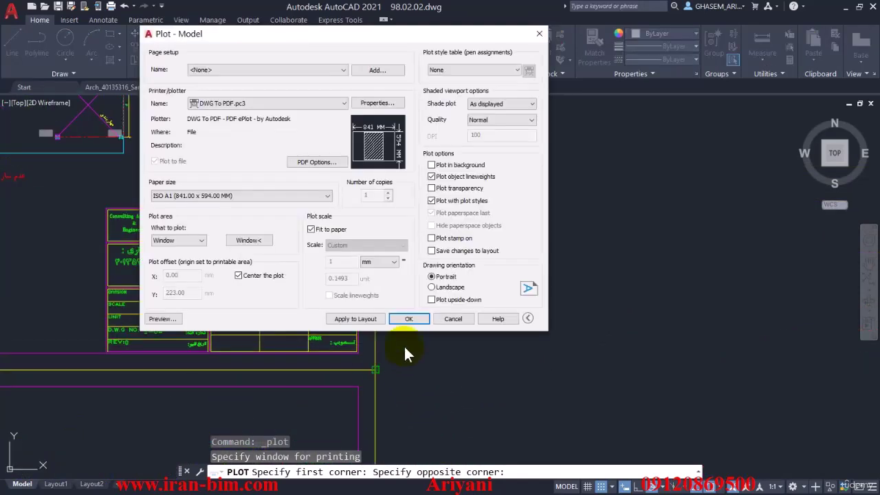
{"action": "left_click", "coordinate": [248, 240]}
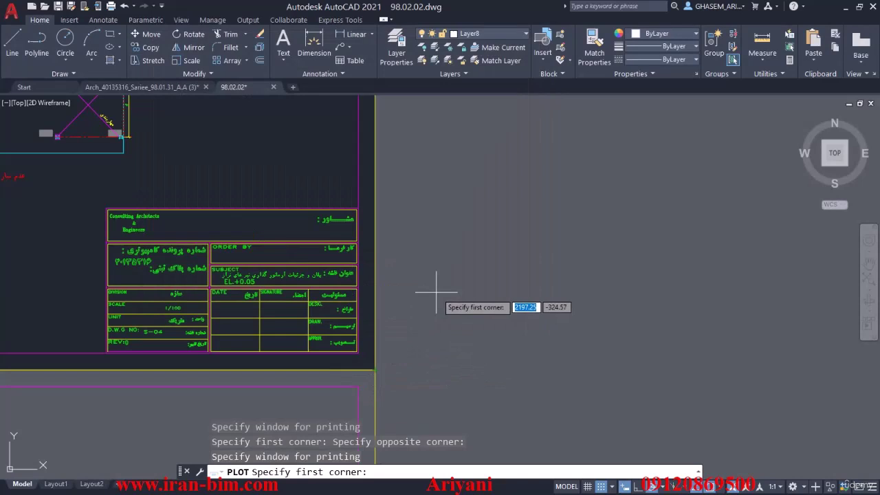
{"action": "key", "text": "Escape"}
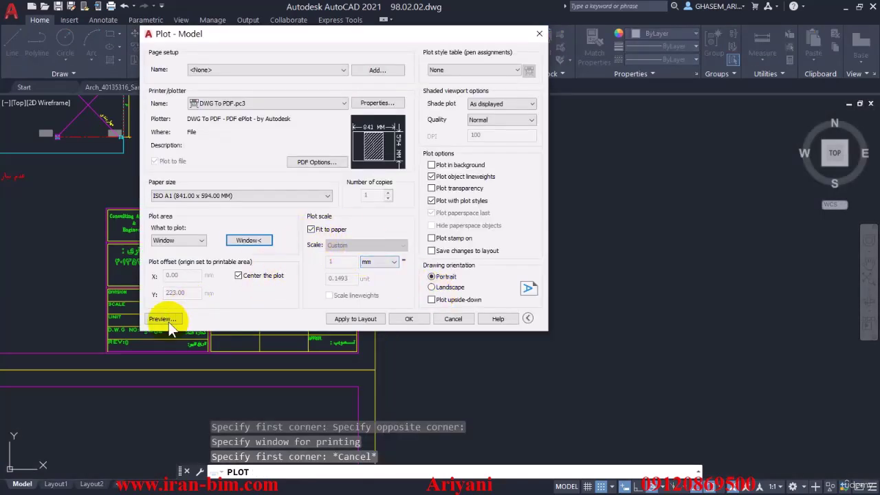
{"action": "left_click", "coordinate": [440, 286]}
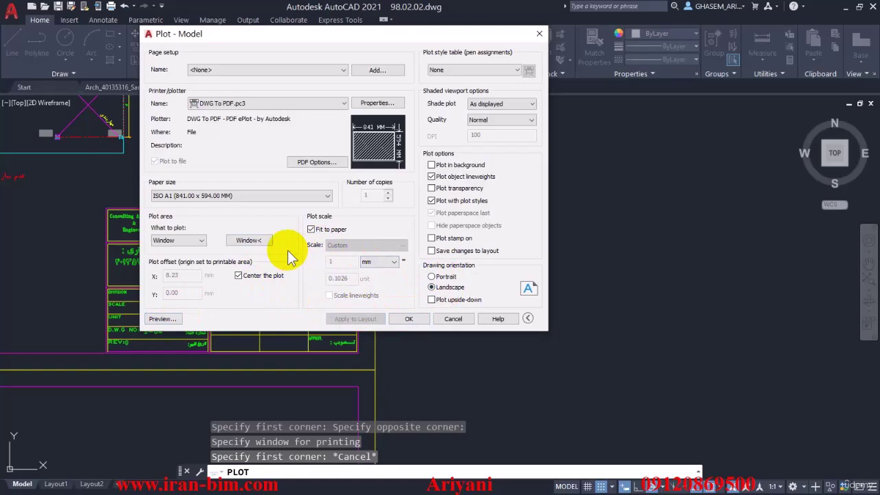
Step: Preview the landscape sheet, zoom in to check it, then choose Plot from the preview
{"action": "left_click", "coordinate": [162, 319]}
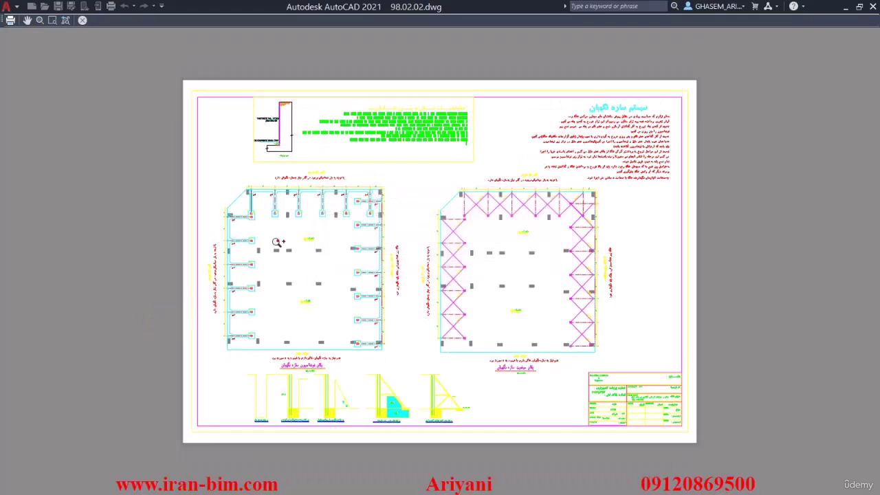
{"action": "left_click_drag", "start_coordinate": [277, 241], "coordinate": [401, 307]}
{"action": "right_click", "coordinate": [430, 173]}
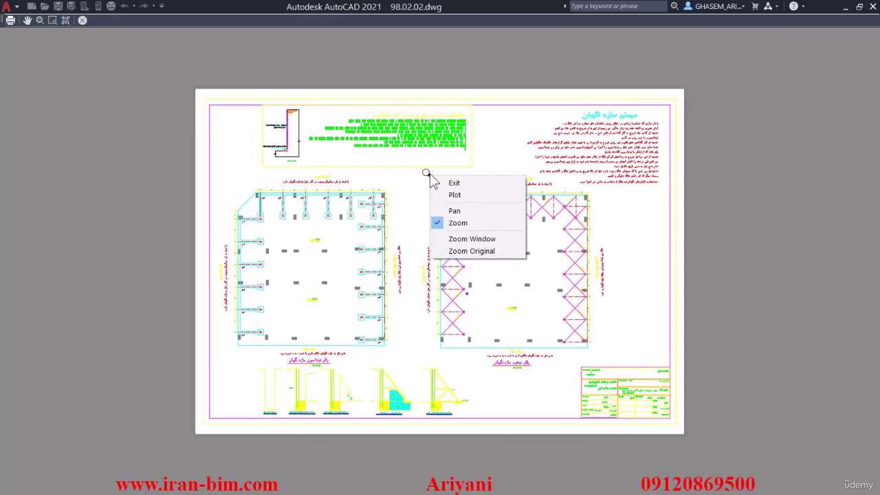
{"action": "left_click", "coordinate": [460, 194]}
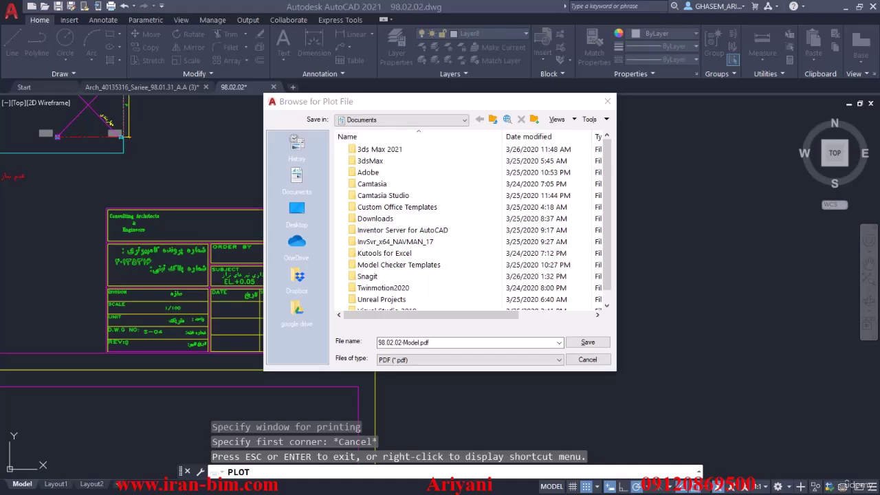
Step: Save 98.02.02-Model.pdf into G:\K\BIM Course IRAN-BIM\FILESAMPLES
{"action": "left_click", "coordinate": [380, 342]}
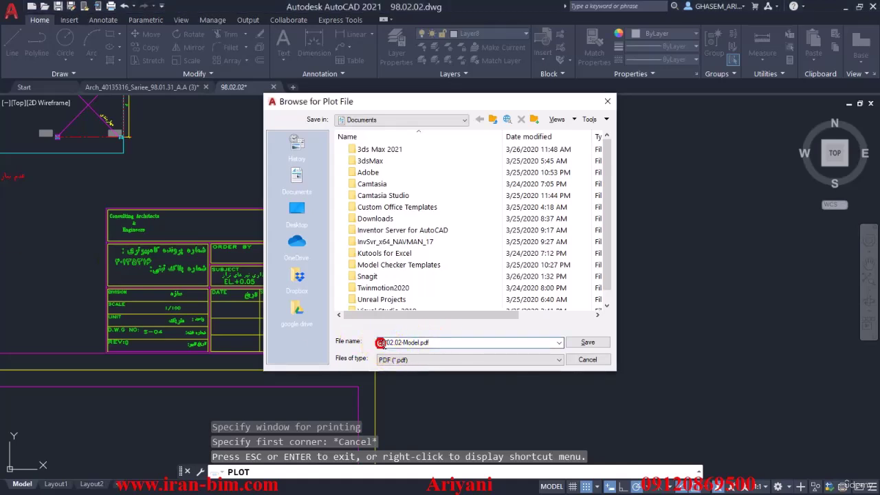
{"action": "type", "text": "G:\\K\\BIM Course IRAN-BIM\\FILESAMPLES"}
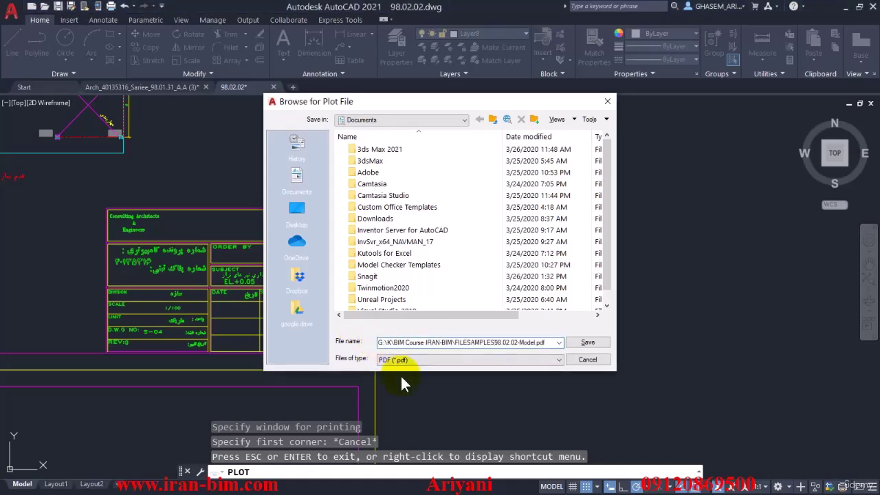
{"action": "left_click", "coordinate": [571, 339]}
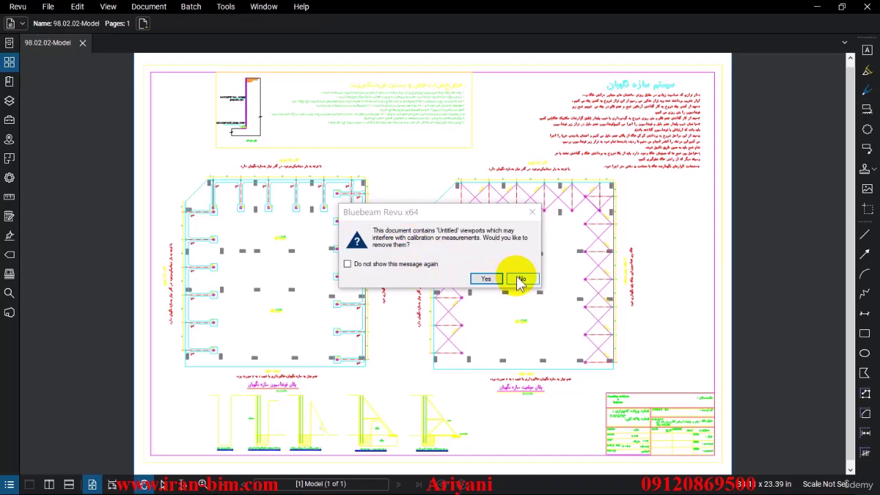
Step: Keep the Untitled viewports, look over the plan notes, and show the Markups List
{"action": "left_click", "coordinate": [517, 279]}
{"action": "scroll", "coordinate": [385, 275], "scroll_direction": "down", "scroll_amount": 1}
{"action": "scroll", "coordinate": [385, 245], "scroll_direction": "up", "scroll_amount": 5}
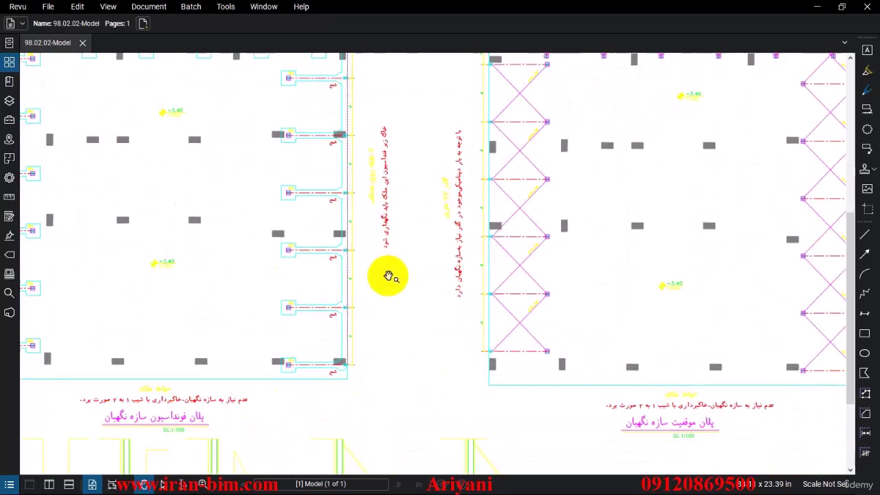
{"action": "scroll", "coordinate": [391, 254], "scroll_direction": "down", "scroll_amount": 4}
{"action": "scroll", "coordinate": [675, 172], "scroll_direction": "up", "scroll_amount": 5}
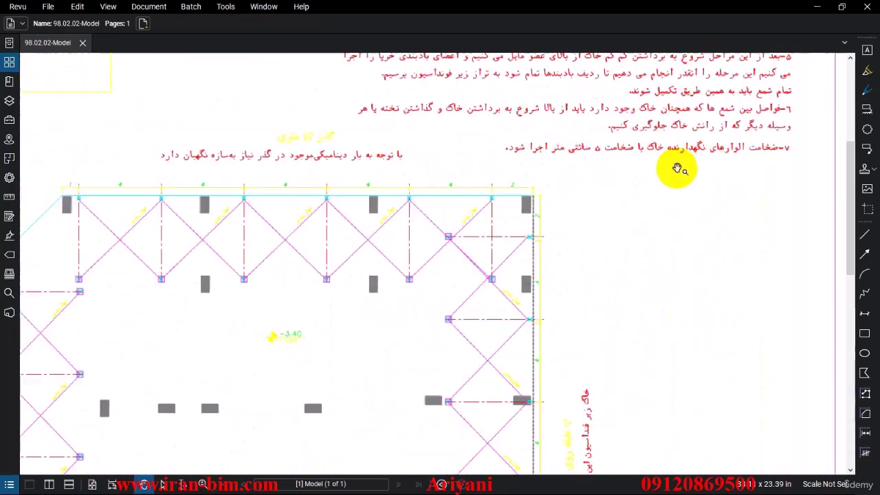
{"action": "scroll", "coordinate": [648, 172], "scroll_direction": "up", "scroll_amount": 2}
{"action": "scroll", "coordinate": [112, 444], "scroll_direction": "down", "scroll_amount": 1}
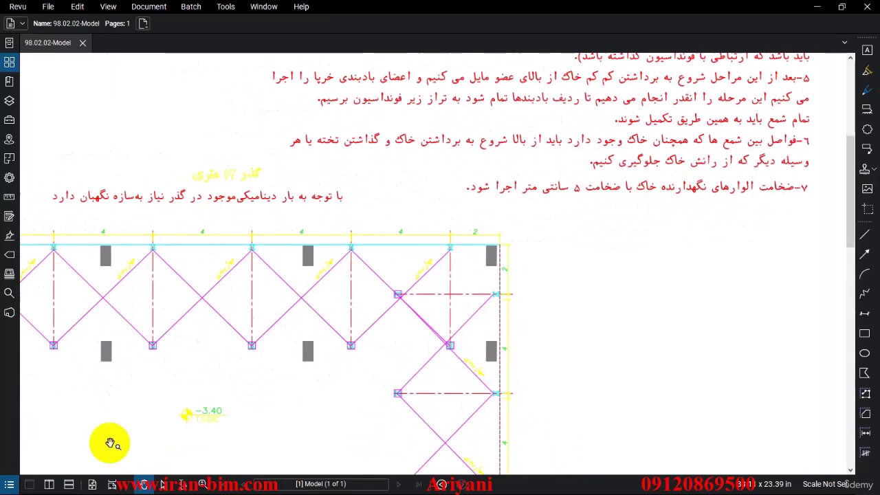
{"action": "left_click", "coordinate": [9, 485]}
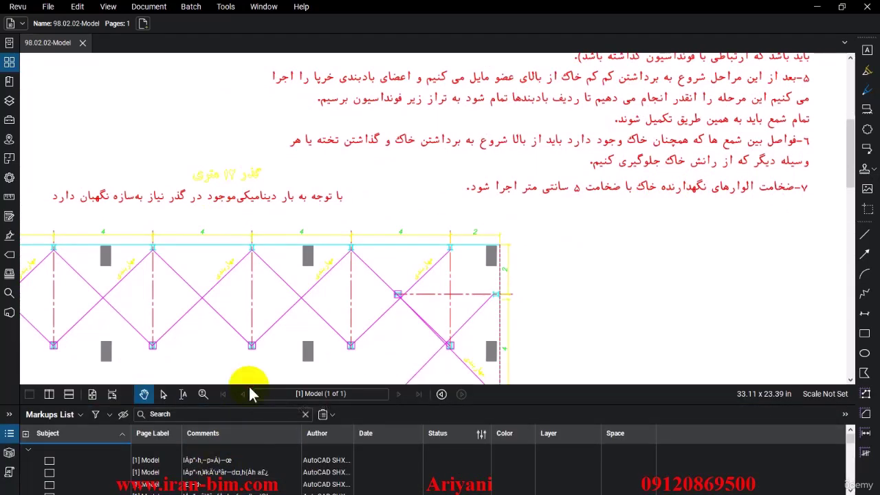
{"action": "left_click_drag", "start_coordinate": [248, 405], "coordinate": [248, 352]}
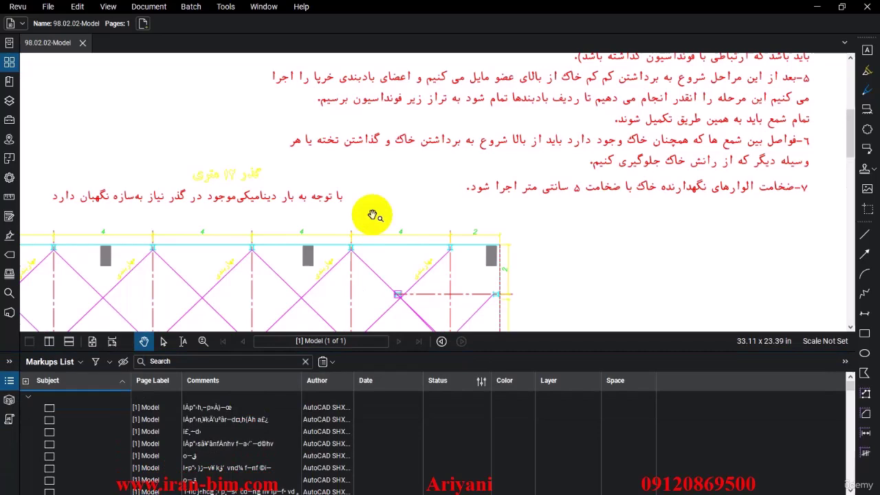
{"action": "scroll", "coordinate": [218, 432], "scroll_direction": "down", "scroll_amount": 10}
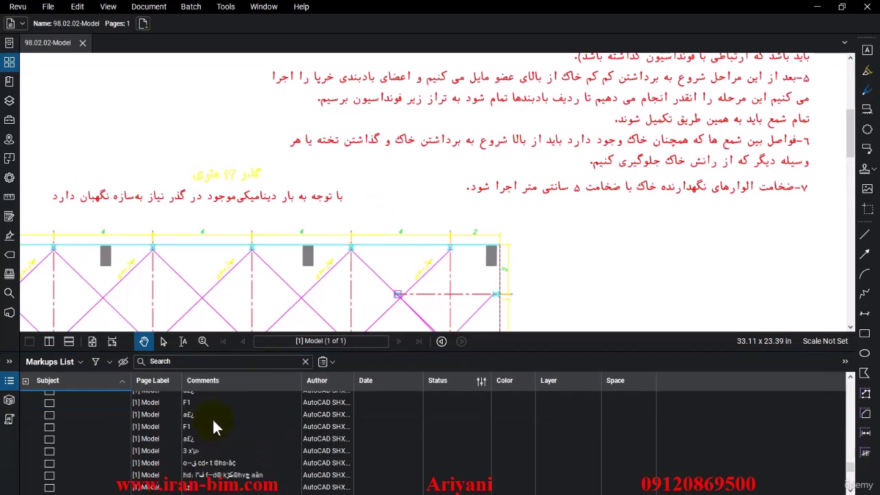
{"action": "scroll", "coordinate": [206, 418], "scroll_direction": "down", "scroll_amount": 5}
{"action": "scroll", "coordinate": [364, 213], "scroll_direction": "down", "scroll_amount": 5}
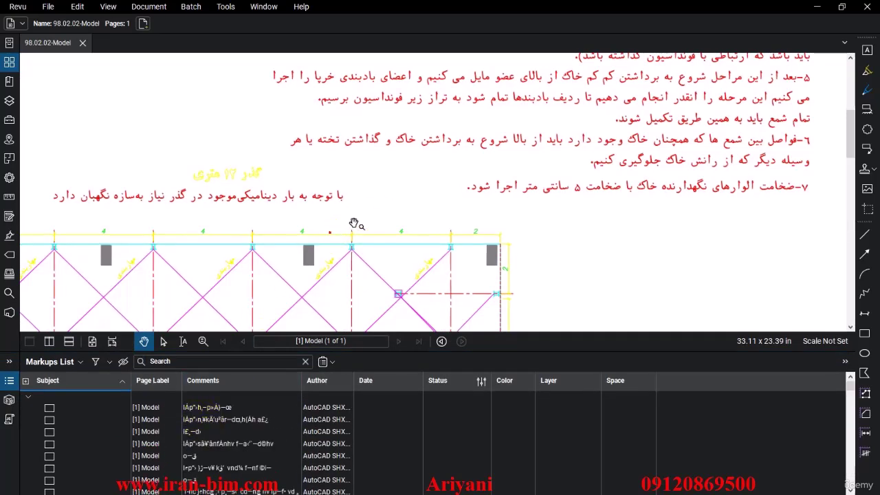
{"action": "scroll", "coordinate": [370, 208], "scroll_direction": "up", "scroll_amount": 5}
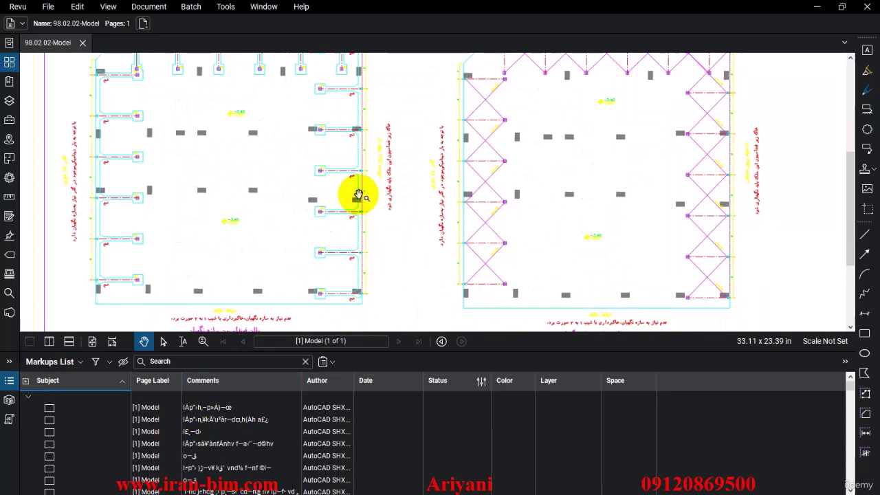
{"action": "double_click", "coordinate": [298, 352]}
{"action": "left_click", "coordinate": [289, 340]}
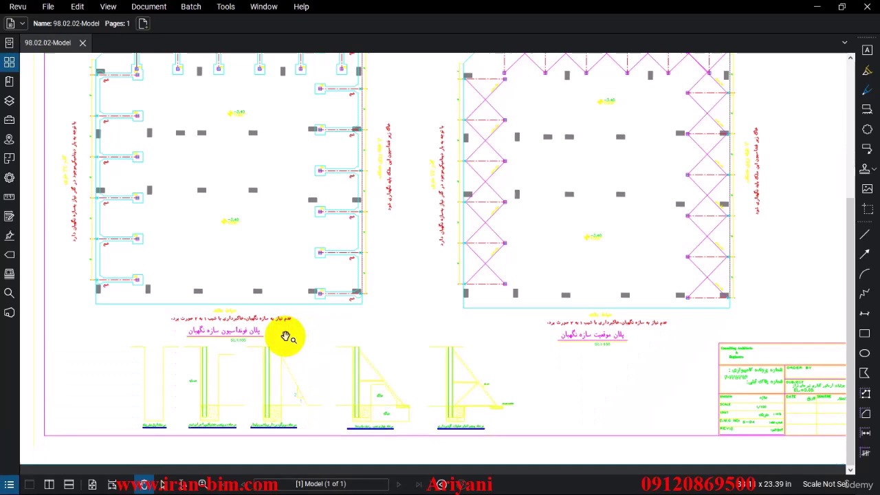
{"action": "scroll", "coordinate": [344, 309], "scroll_direction": "down", "scroll_amount": 2}
{"action": "scroll", "coordinate": [408, 247], "scroll_direction": "down", "scroll_amount": 1}
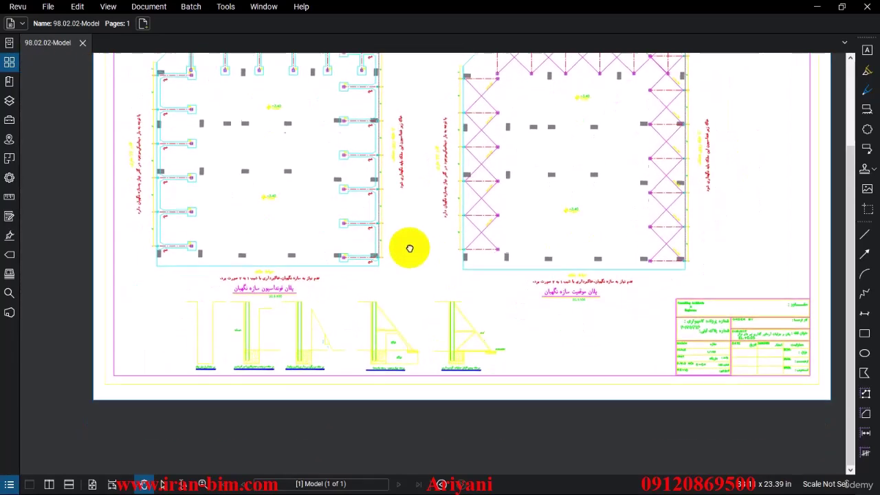
{"action": "scroll", "coordinate": [347, 306], "scroll_direction": "up", "scroll_amount": 3}
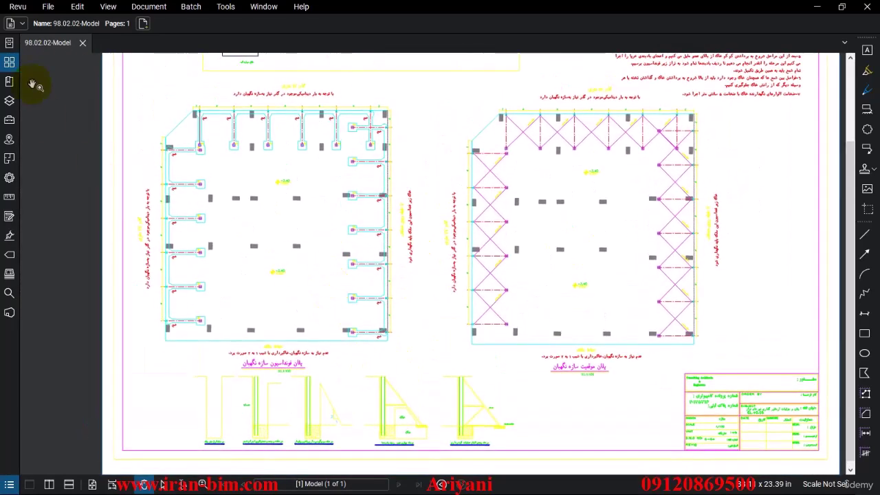
{"action": "scroll", "coordinate": [556, 216], "scroll_direction": "up", "scroll_amount": 5}
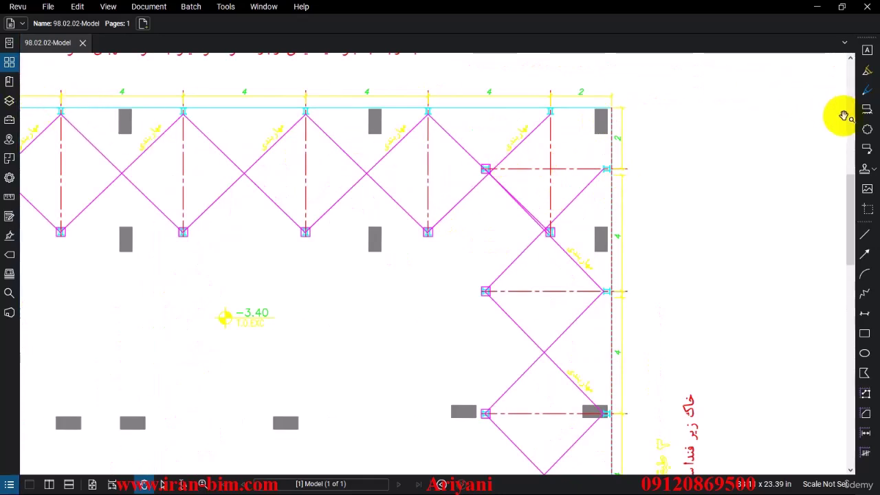
{"action": "left_click", "coordinate": [867, 115]}
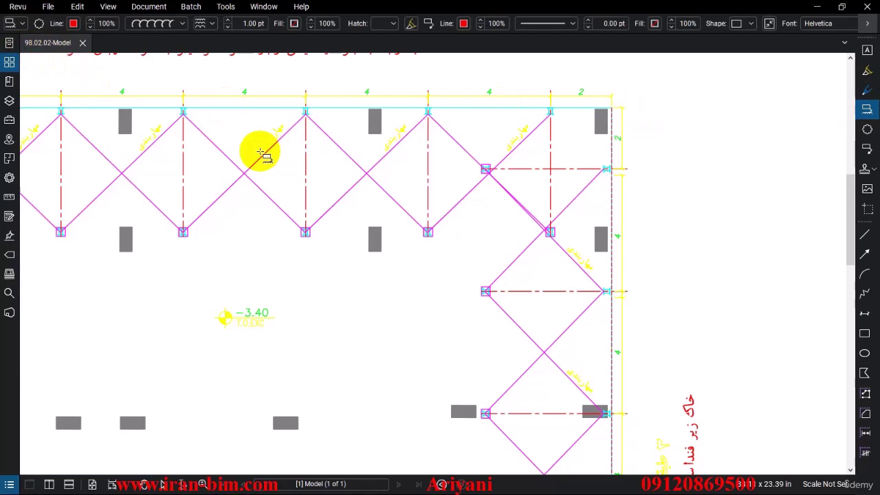
{"action": "key", "text": "Escape"}
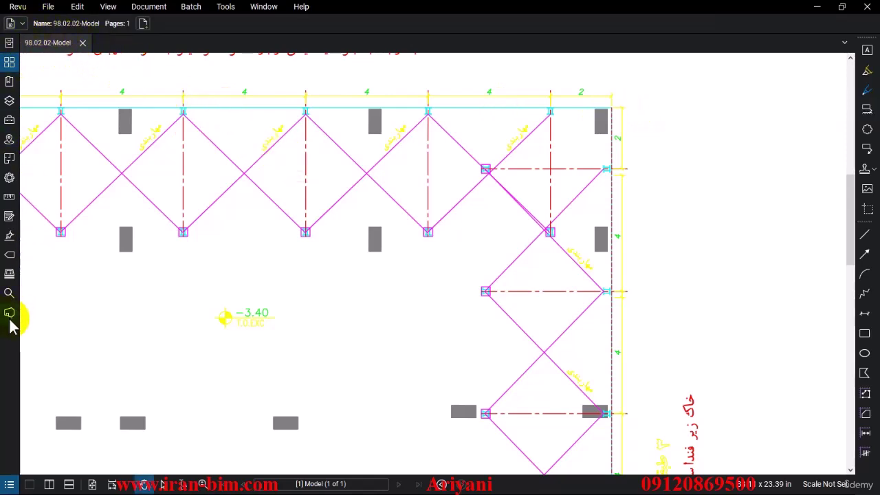
Step: Sign in to Bluebeam Studio with the Bluebeam ID and password, with Keep me signed in ticked
{"action": "left_click", "coordinate": [9, 315]}
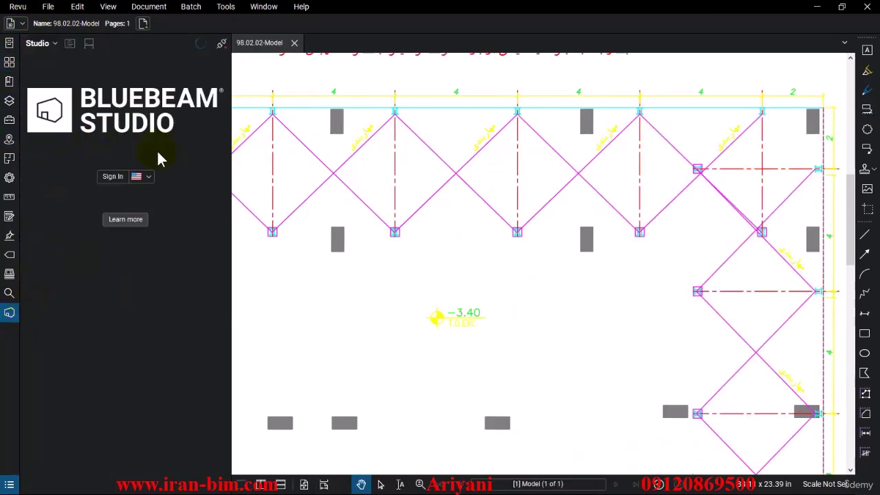
{"action": "left_click", "coordinate": [112, 178]}
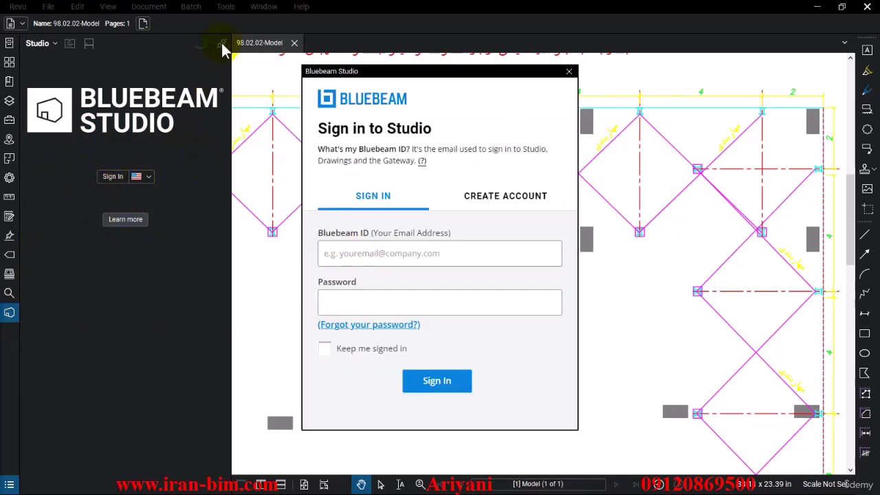
{"action": "left_click", "coordinate": [374, 256]}
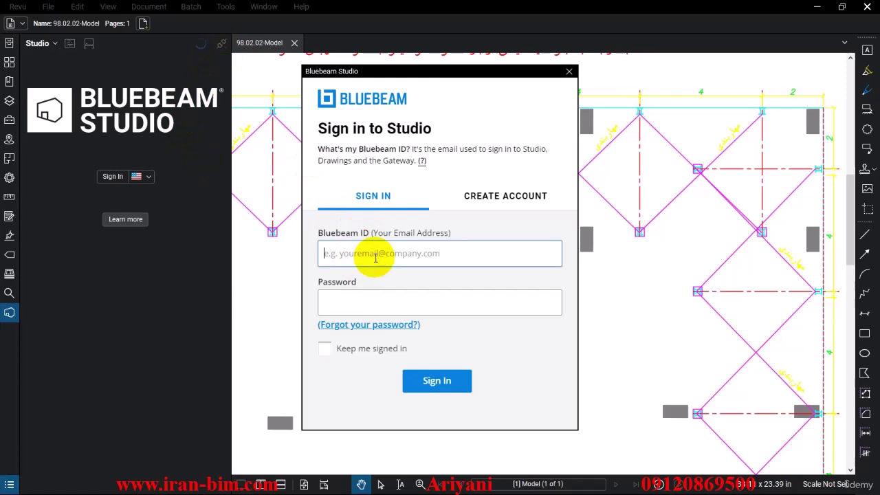
{"action": "left_click", "coordinate": [403, 298]}
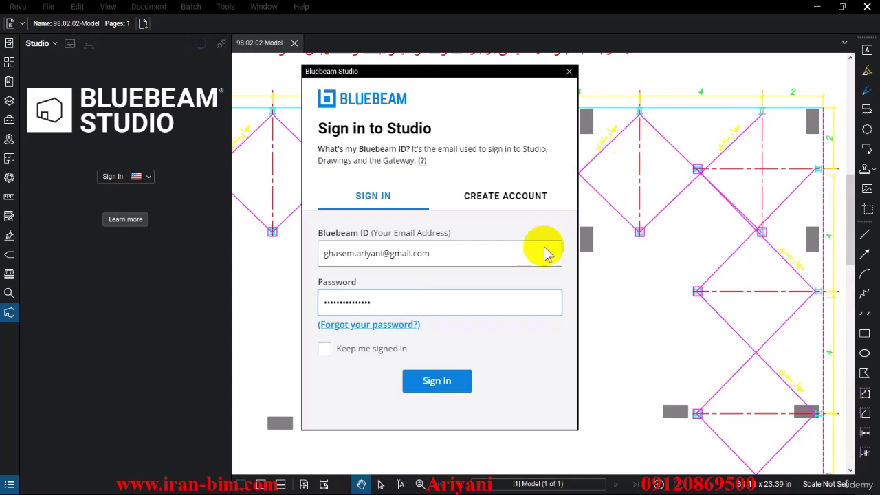
{"action": "left_click", "coordinate": [324, 349]}
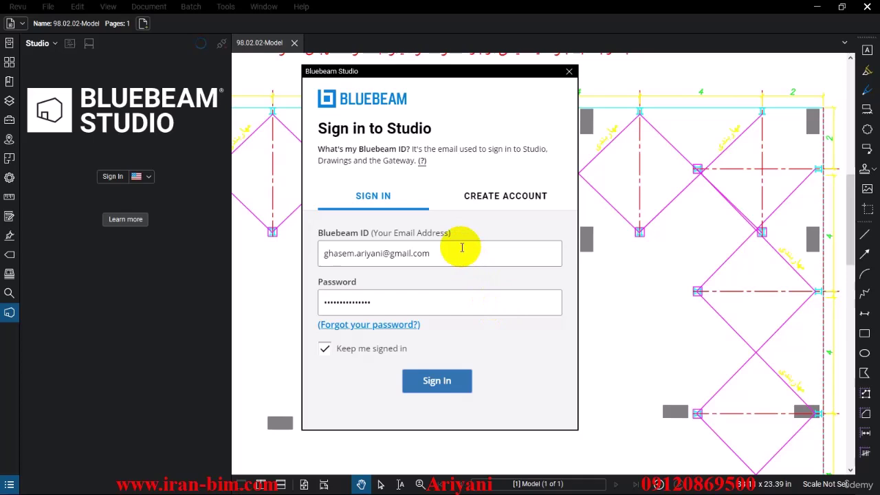
{"action": "key", "text": "Return"}
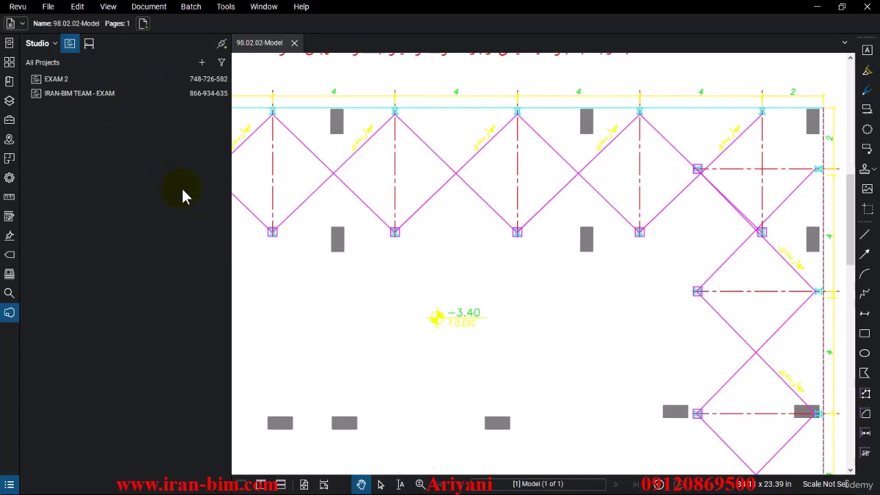
Step: Create a new Studio project named 'BIM Structural File'
{"action": "scroll", "coordinate": [378, 204], "scroll_direction": "down", "scroll_amount": 5}
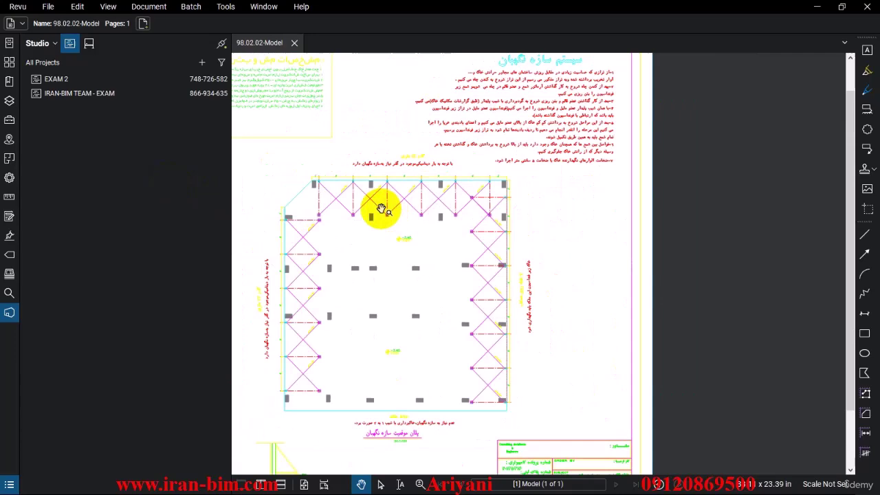
{"action": "mouse_move", "coordinate": [256, 154]}
{"action": "left_mouse_down"}
{"action": "mouse_move", "coordinate": [324, 167]}
{"action": "mouse_move", "coordinate": [311, 145]}
{"action": "left_mouse_up"}
{"action": "scroll", "coordinate": [268, 157], "scroll_direction": "down", "scroll_amount": 2}
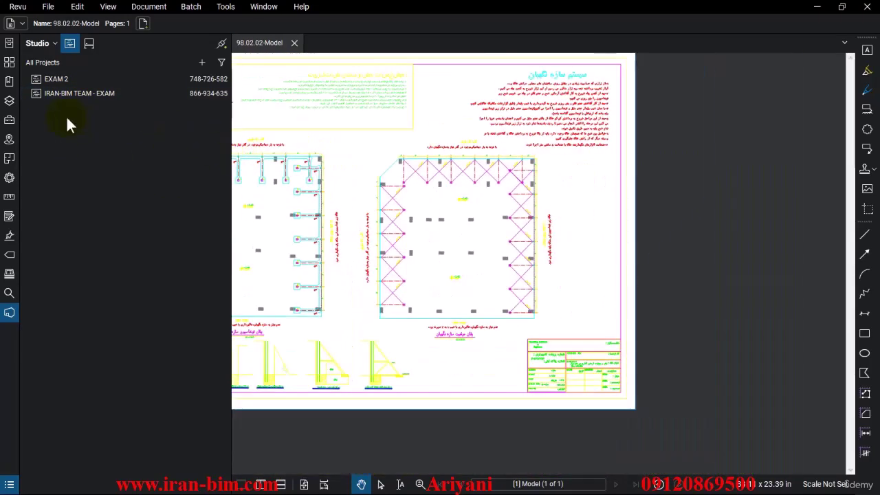
{"action": "left_click", "coordinate": [202, 65]}
{"action": "left_click", "coordinate": [219, 80]}
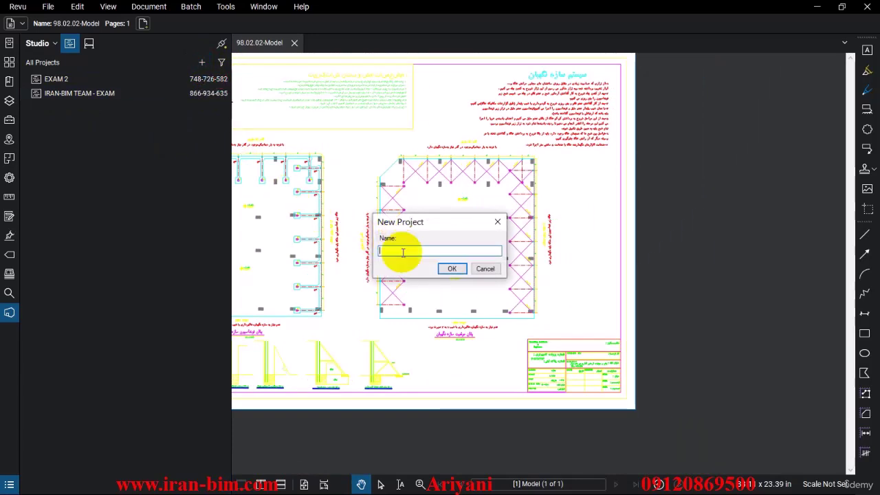
{"action": "type", "text": "BIM"}
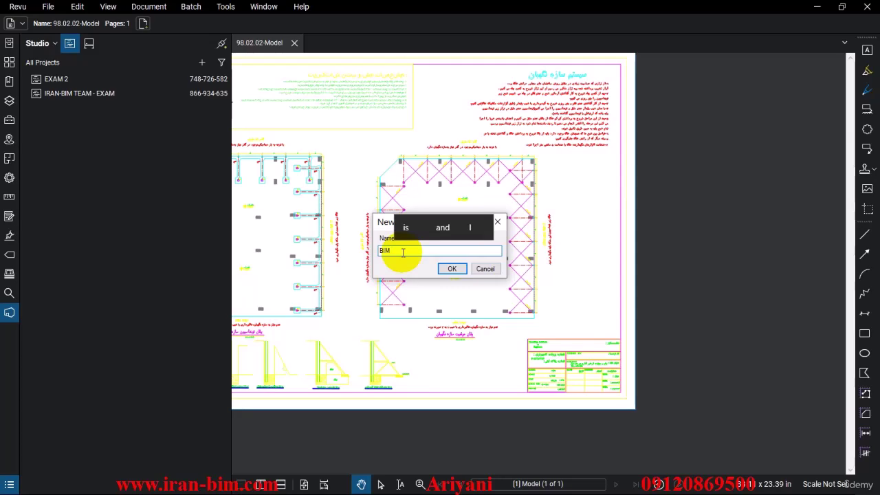
{"action": "type", "text": " Structu"}
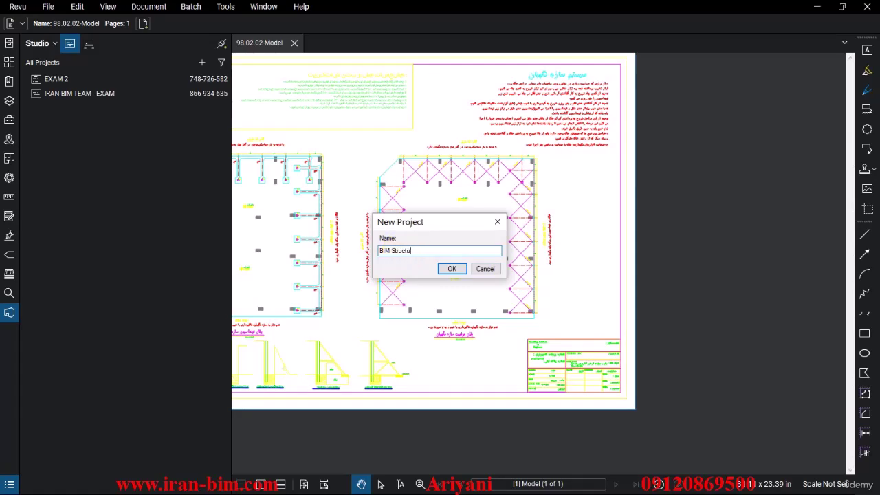
{"action": "type", "text": "ral File"}
{"action": "left_click", "coordinate": [453, 268]}
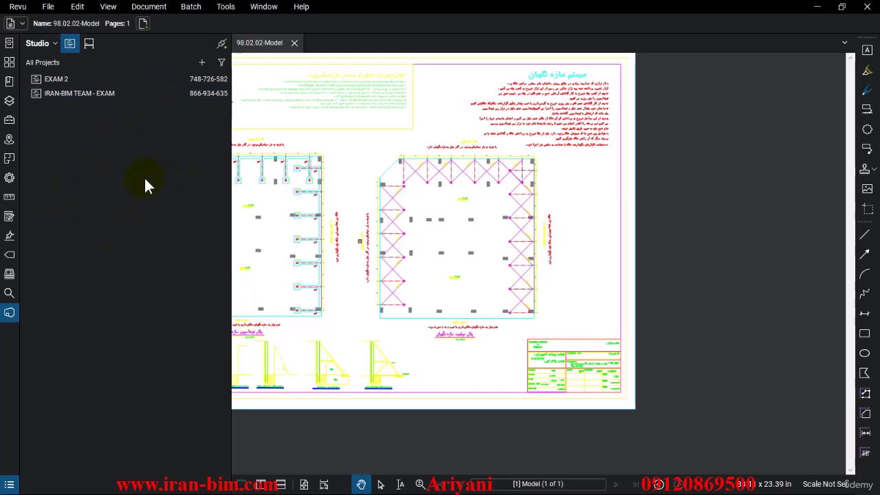
Step: Toggle between Studio Sessions and Projects, ending on the projects list
{"action": "left_click", "coordinate": [89, 43]}
{"action": "left_click", "coordinate": [70, 44]}
{"action": "left_click", "coordinate": [89, 44]}
{"action": "left_click", "coordinate": [71, 43]}
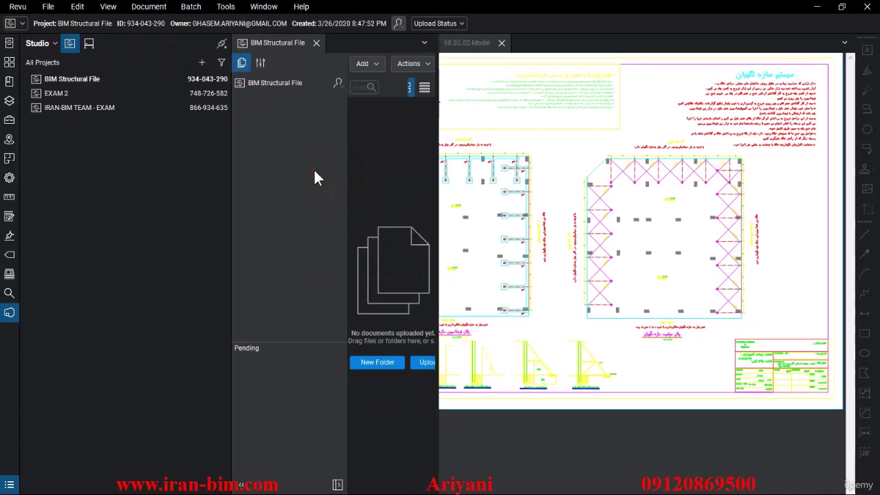
Step: Create a folder named 'Plan' in the project and open it
{"action": "left_click", "coordinate": [371, 363]}
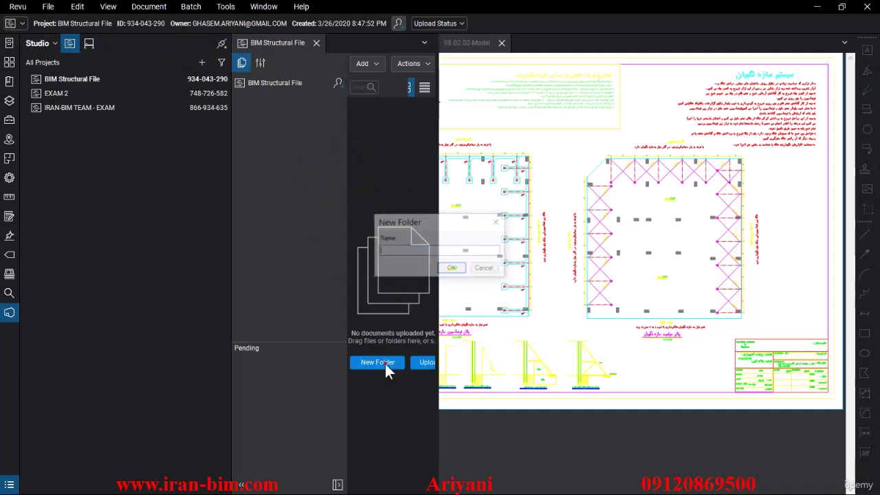
{"action": "left_click", "coordinate": [403, 252]}
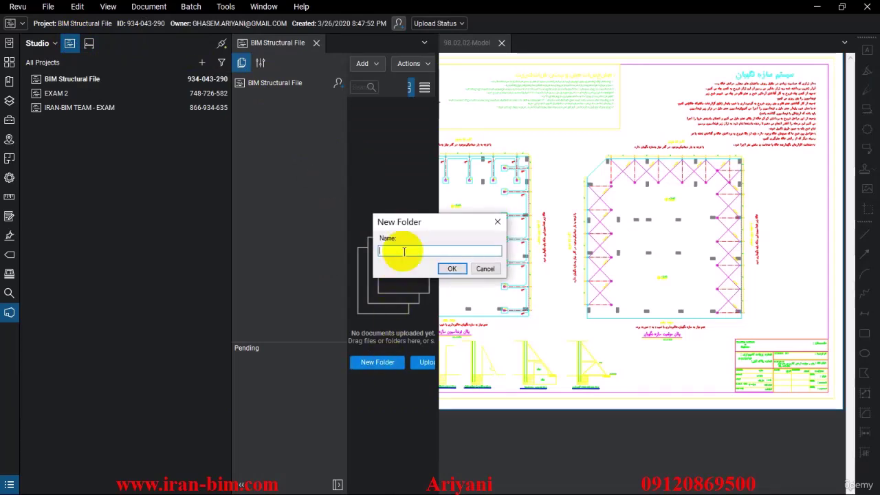
{"action": "type", "text": "Plan"}
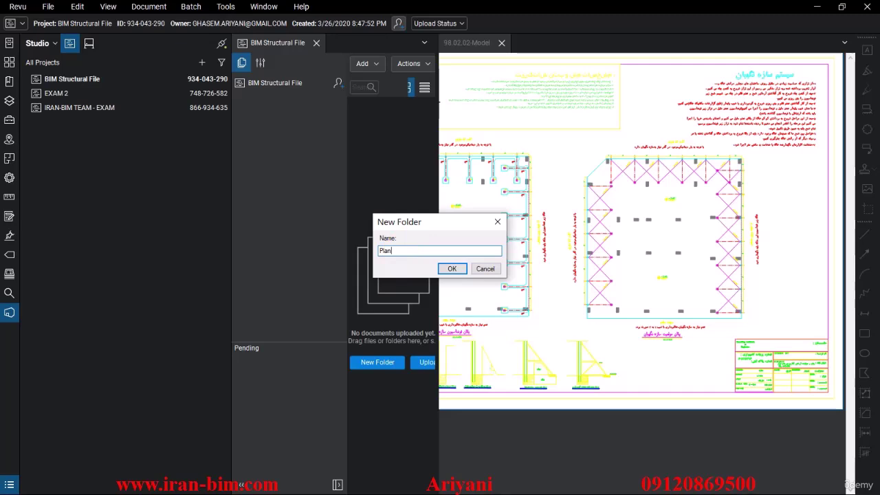
{"action": "left_click", "coordinate": [403, 251]}
{"action": "left_click", "coordinate": [450, 268]}
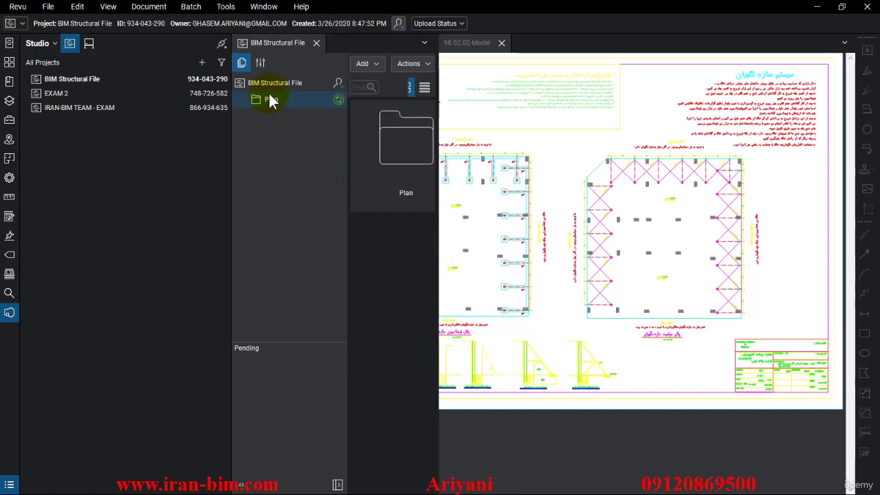
{"action": "left_click", "coordinate": [278, 103]}
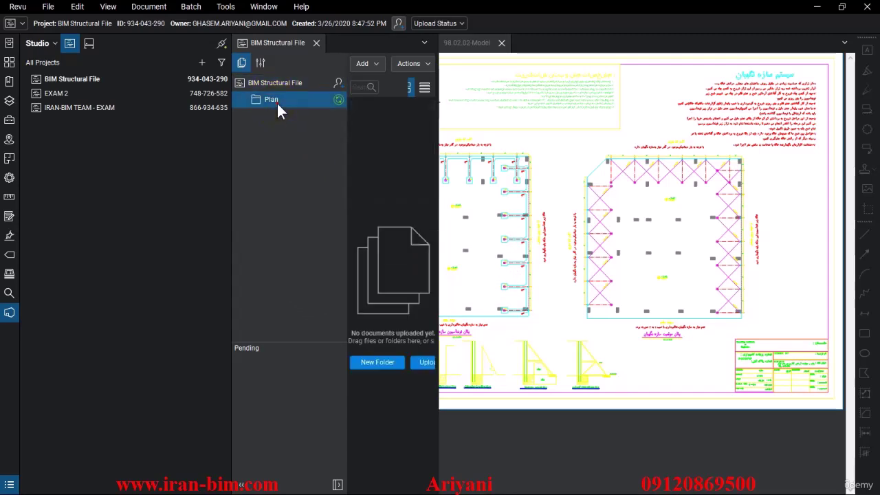
{"action": "left_click", "coordinate": [338, 83]}
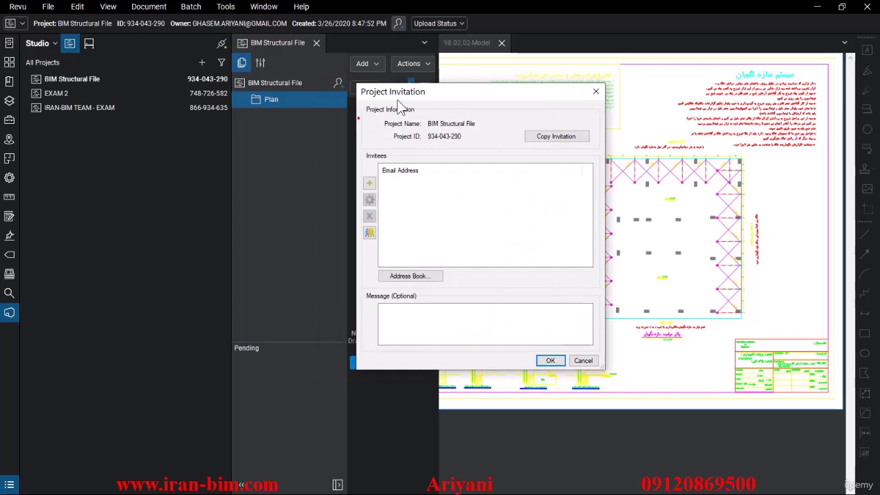
{"action": "left_click", "coordinate": [370, 182]}
{"action": "left_click", "coordinate": [471, 236]}
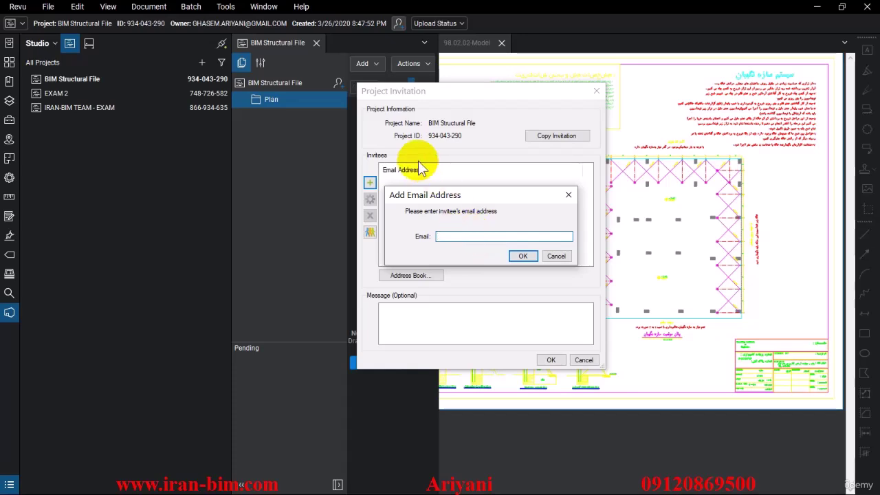
{"action": "left_click", "coordinate": [555, 257]}
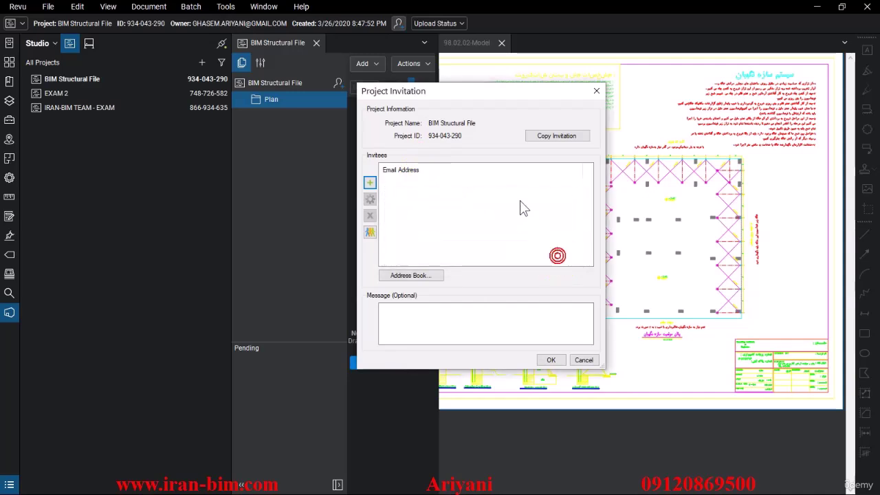
{"action": "left_click", "coordinate": [539, 137]}
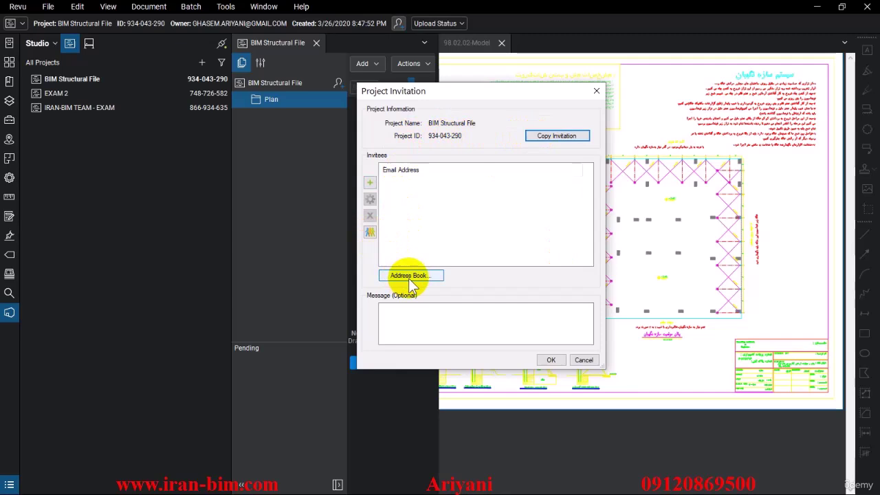
{"action": "left_click", "coordinate": [370, 232]}
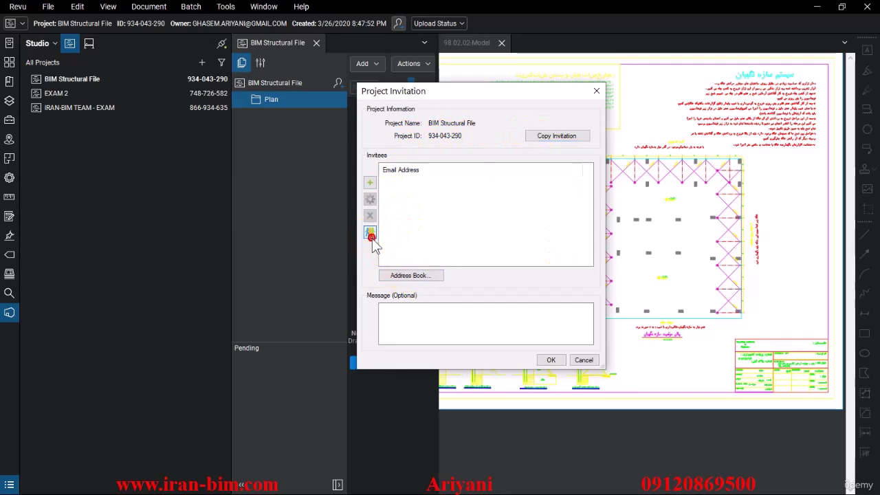
{"action": "left_click", "coordinate": [547, 360]}
{"action": "left_click", "coordinate": [541, 199]}
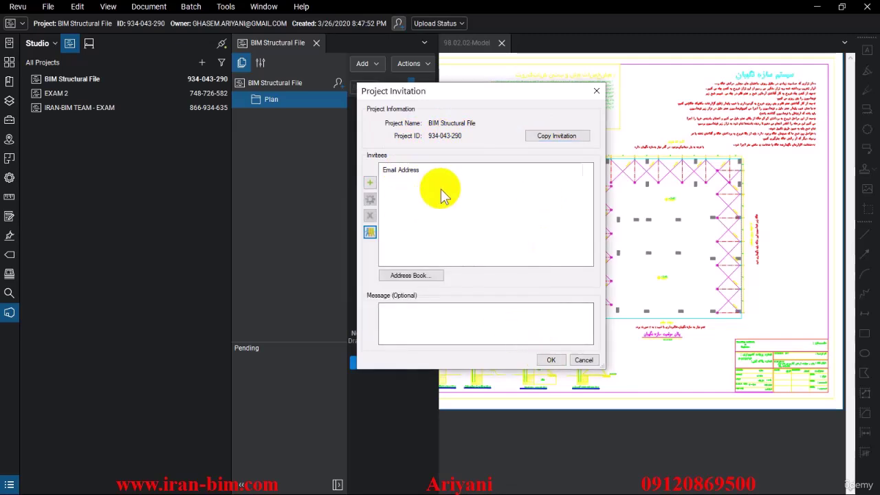
{"action": "left_click", "coordinate": [557, 360]}
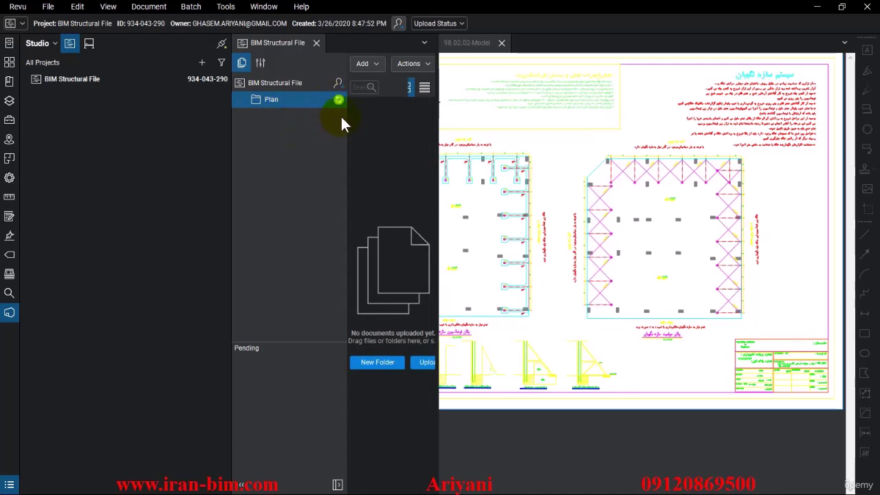
Step: Close the drawing and start an Upload Files into the Plan folder, browsing for files
{"action": "left_click", "coordinate": [501, 42]}
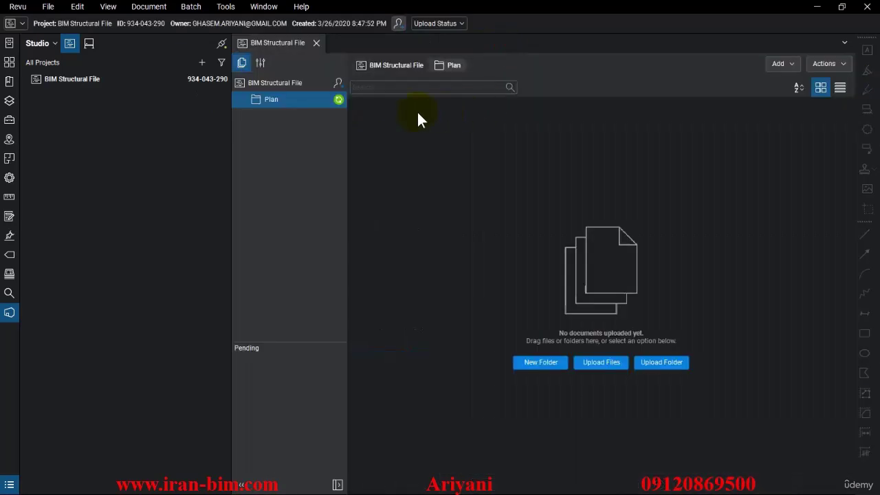
{"action": "right_click", "coordinate": [274, 101]}
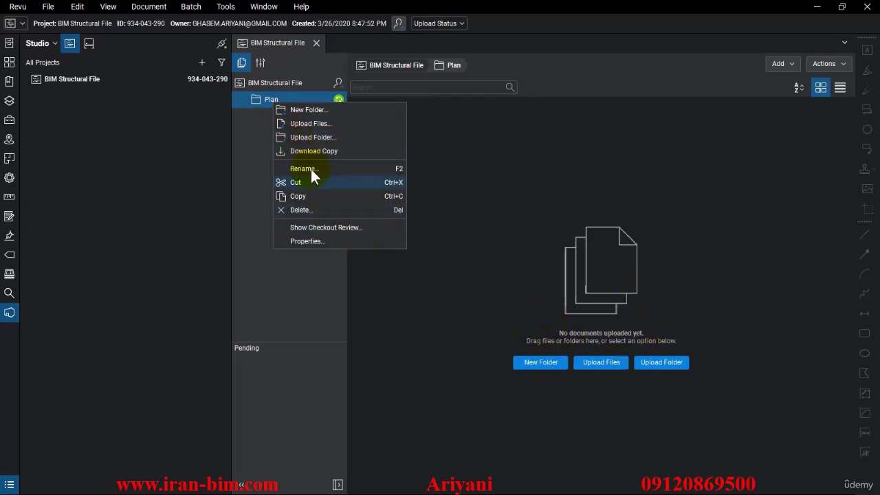
{"action": "left_click", "coordinate": [310, 137]}
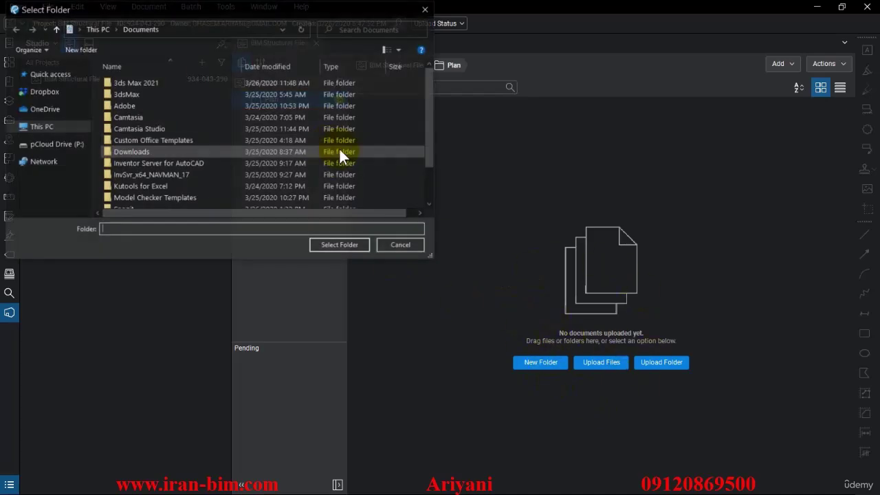
{"action": "left_click", "coordinate": [403, 248]}
{"action": "right_click", "coordinate": [266, 98]}
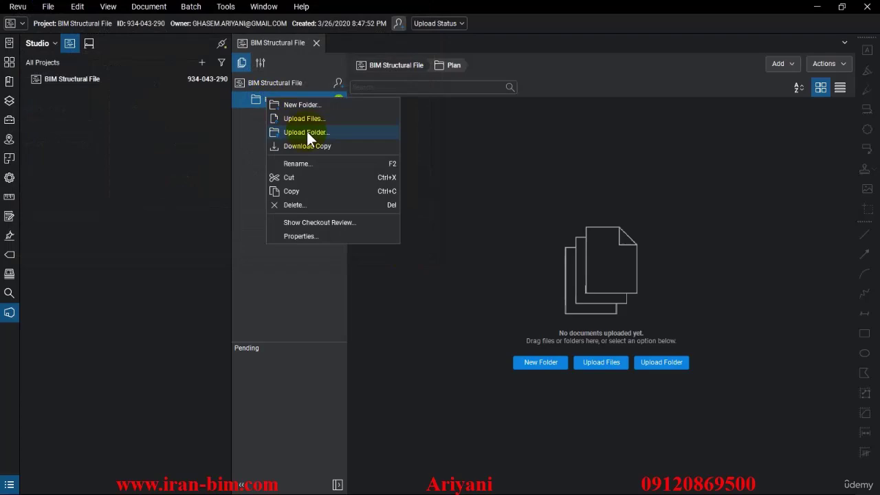
{"action": "left_click", "coordinate": [306, 118]}
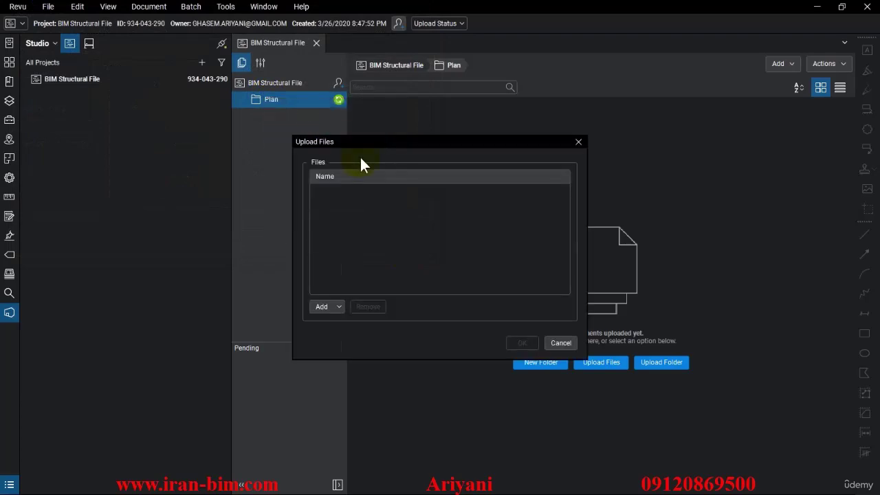
{"action": "left_click", "coordinate": [326, 307]}
{"action": "left_click", "coordinate": [336, 320]}
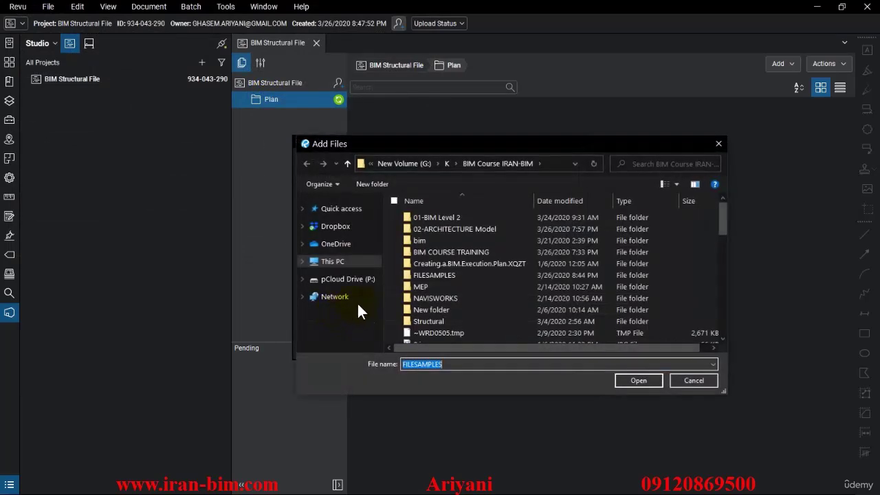
Step: Filter to *pdf, pick 98.02.02-Model.pdf from FILESAMPLES, and upload it
{"action": "scroll", "coordinate": [489, 295], "scroll_direction": "down", "scroll_amount": 6}
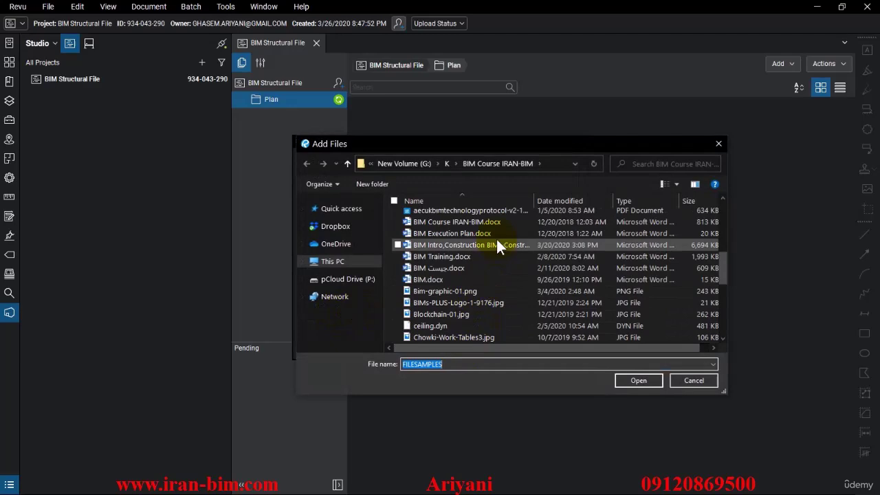
{"action": "left_click_drag", "start_coordinate": [447, 139], "coordinate": [447, 3]}
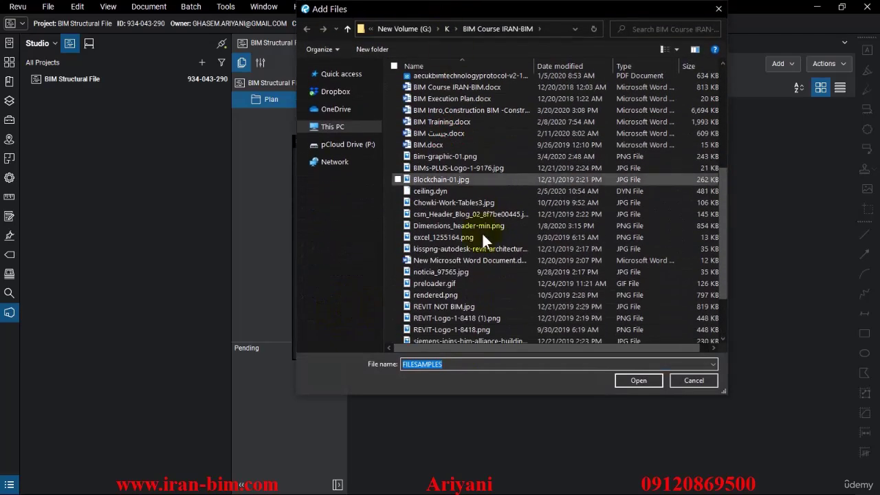
{"action": "scroll", "coordinate": [473, 265], "scroll_direction": "up", "scroll_amount": 5}
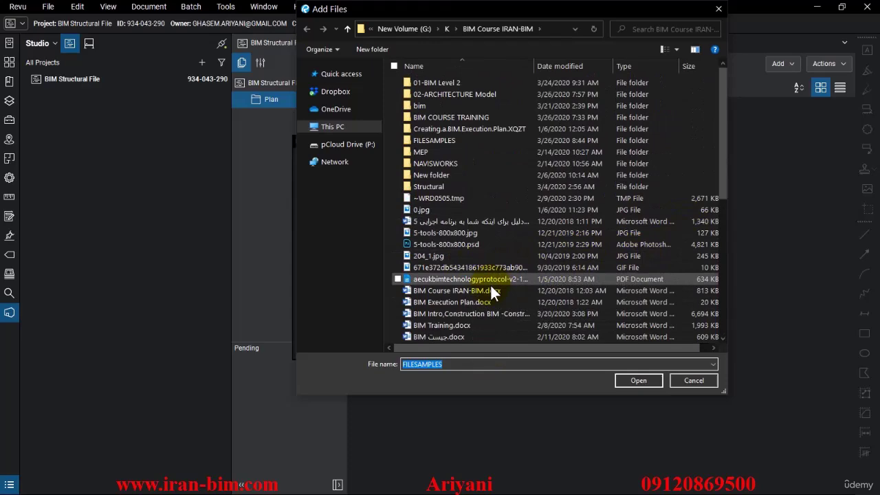
{"action": "scroll", "coordinate": [482, 316], "scroll_direction": "down", "scroll_amount": 3}
{"action": "scroll", "coordinate": [475, 288], "scroll_direction": "down", "scroll_amount": 3}
{"action": "scroll", "coordinate": [471, 288], "scroll_direction": "down", "scroll_amount": 1}
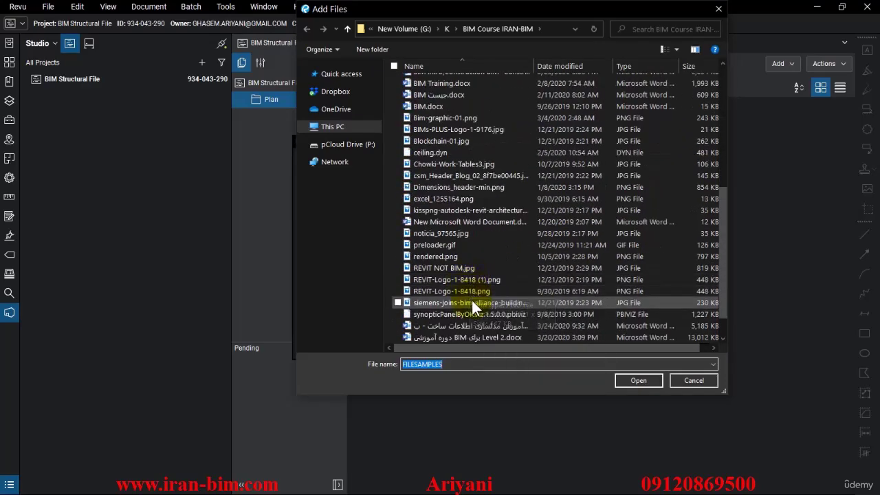
{"action": "scroll", "coordinate": [466, 302], "scroll_direction": "down", "scroll_amount": 1}
{"action": "left_click", "coordinate": [453, 364]}
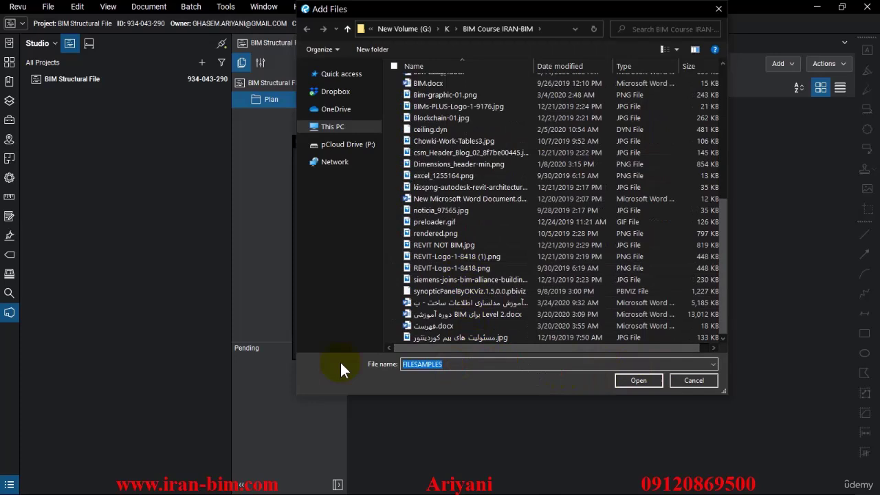
{"action": "type", "text": "*pdf"}
{"action": "key", "text": "Return"}
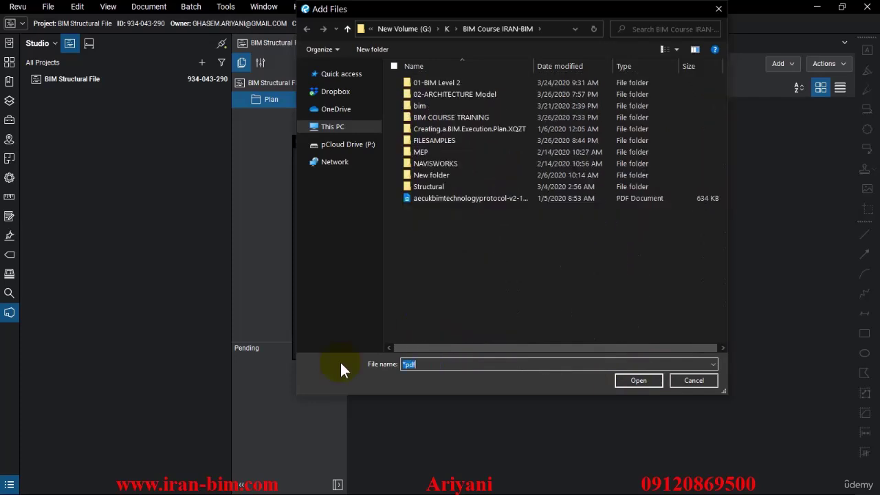
{"action": "double_click", "coordinate": [443, 140]}
{"action": "left_click", "coordinate": [434, 209]}
{"action": "left_click", "coordinate": [633, 381]}
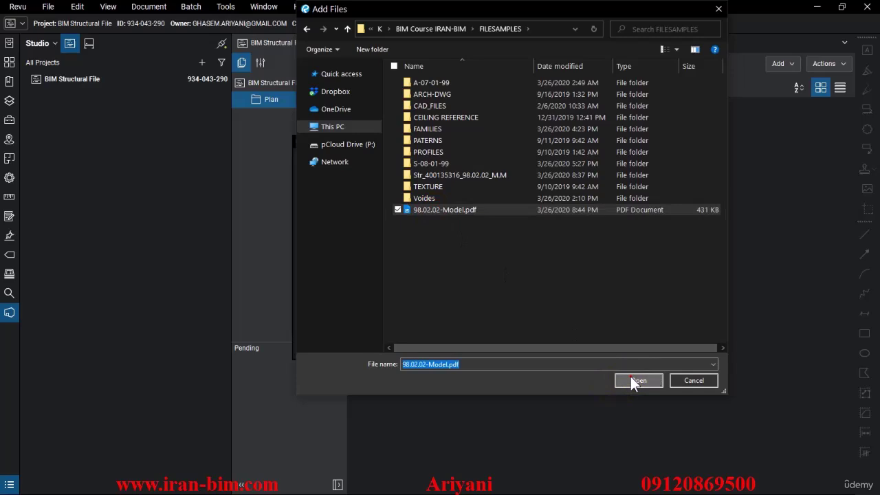
{"action": "left_click", "coordinate": [523, 343]}
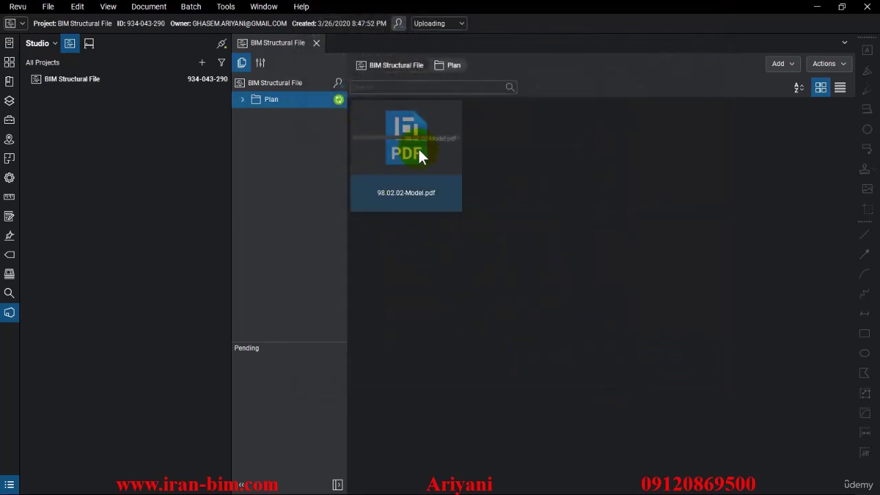
Step: Open the uploaded 98.02.02-Model.pdf from the Plan folder in Split View
{"action": "left_click_drag", "start_coordinate": [410, 199], "coordinate": [426, 147]}
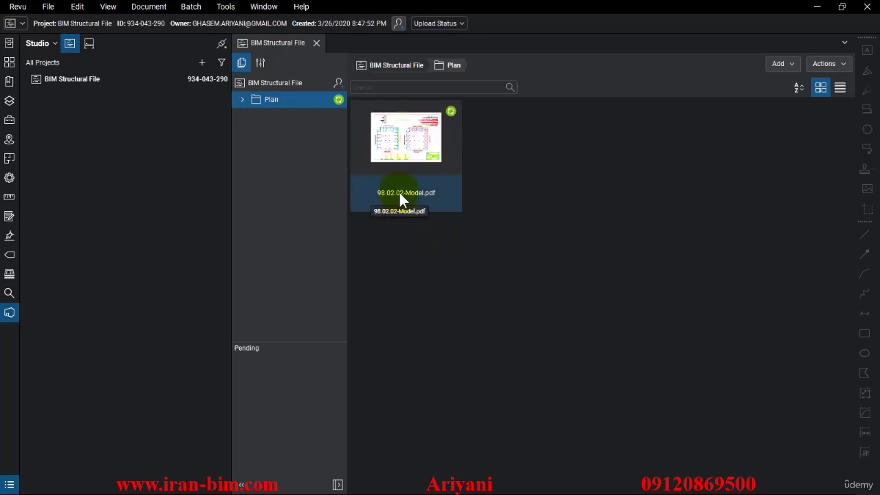
{"action": "left_click", "coordinate": [415, 145]}
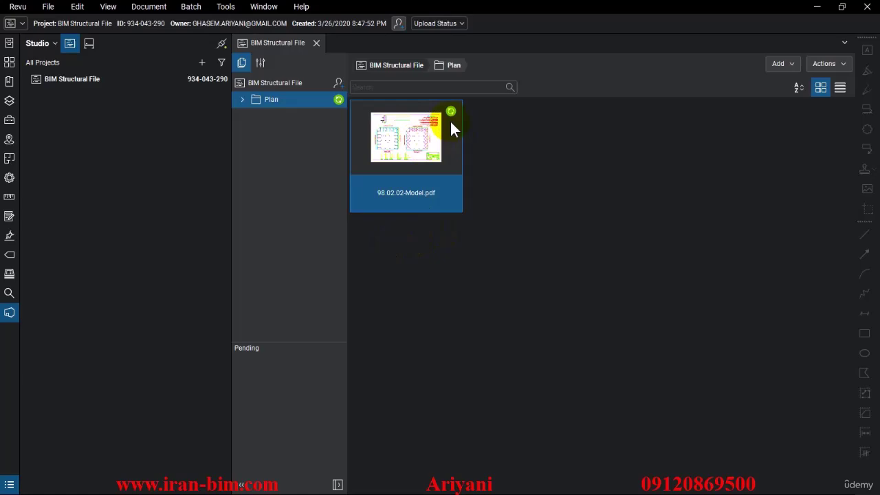
{"action": "double_click", "coordinate": [453, 120]}
{"action": "left_click", "coordinate": [485, 286]}
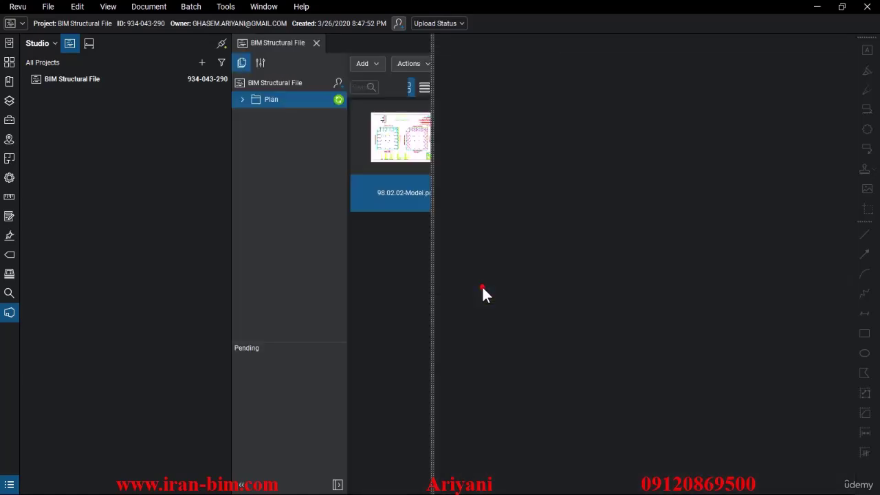
{"action": "double_click", "coordinate": [392, 194]}
{"action": "left_click_drag", "start_coordinate": [570, 252], "coordinate": [585, 246]}
Step: Collapse the Studio project panel and check out the 98.02.02-Model drawing for editing
{"action": "scroll", "coordinate": [570, 252], "scroll_direction": "up", "scroll_amount": 1}
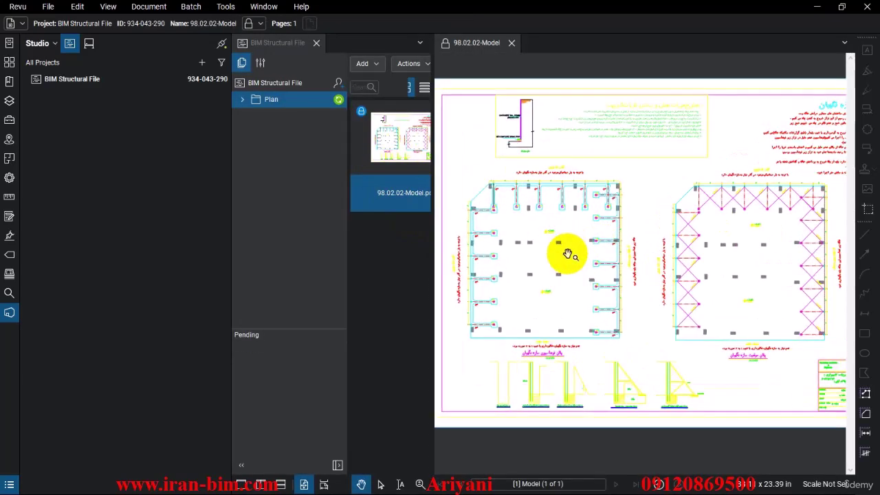
{"action": "left_click", "coordinate": [231, 148]}
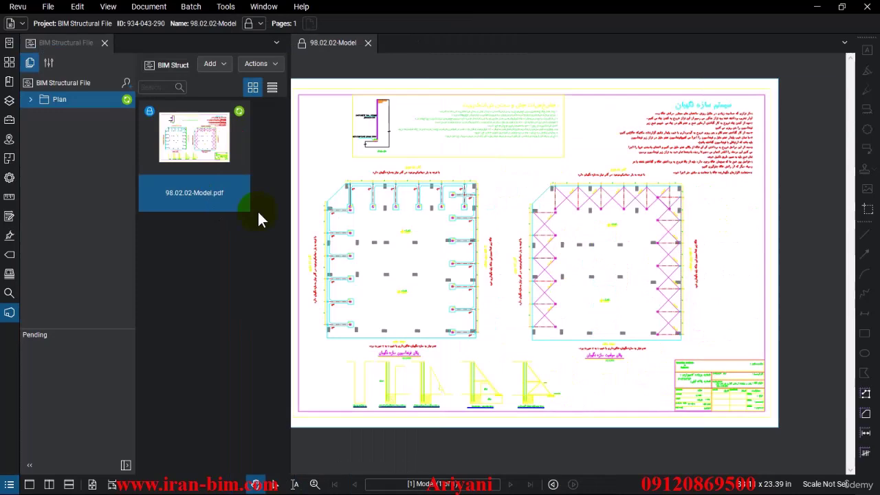
{"action": "scroll", "coordinate": [399, 198], "scroll_direction": "up", "scroll_amount": 2}
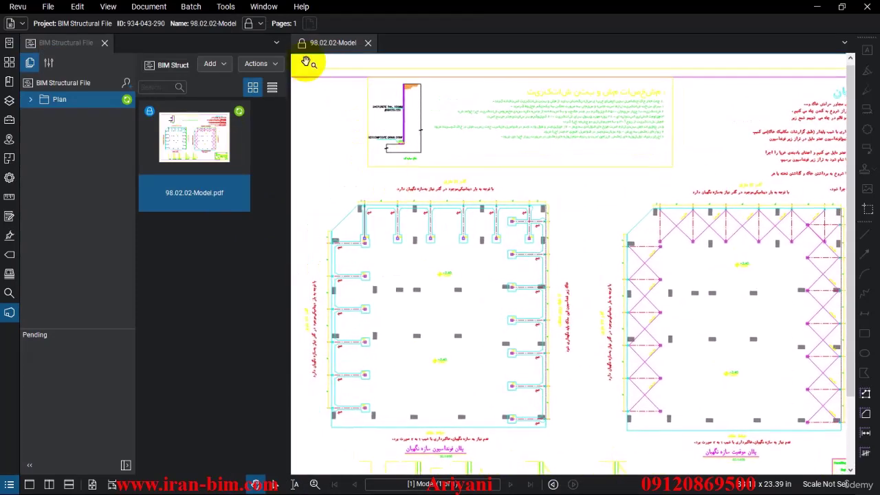
{"action": "left_click", "coordinate": [302, 43]}
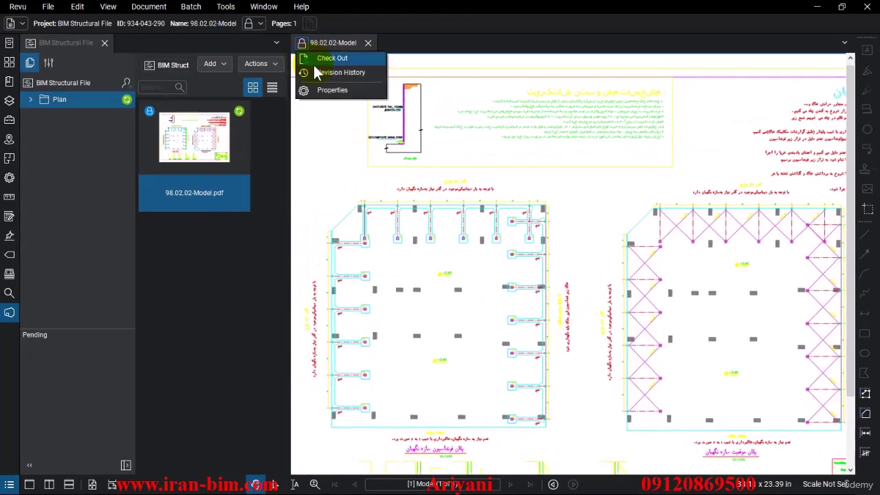
{"action": "left_click", "coordinate": [358, 109]}
{"action": "scroll", "coordinate": [795, 161], "scroll_direction": "down", "scroll_amount": 2}
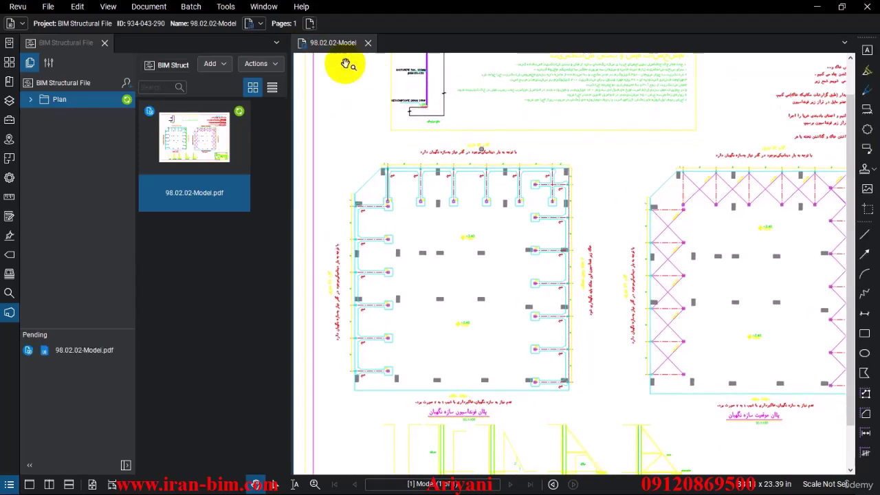
Step: Review the checked-out drawing's revision history, selecting the original version 1.0 entry, then close it
{"action": "left_click", "coordinate": [302, 44]}
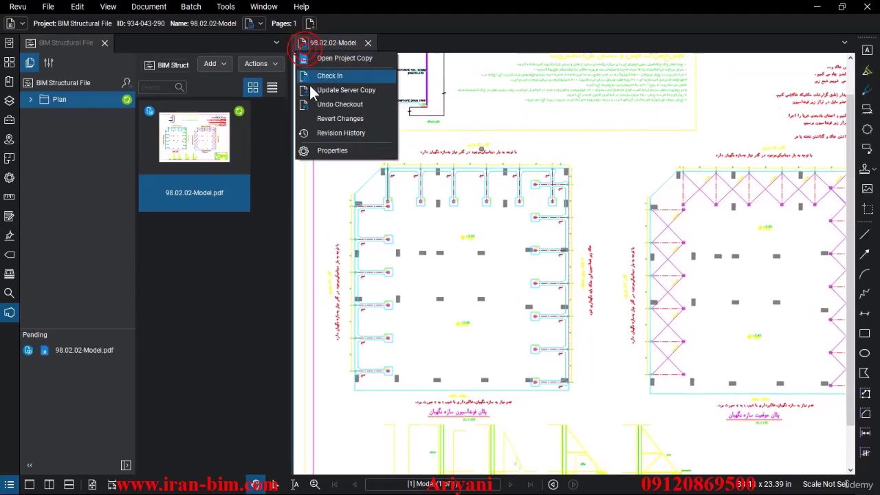
{"action": "left_click", "coordinate": [328, 135]}
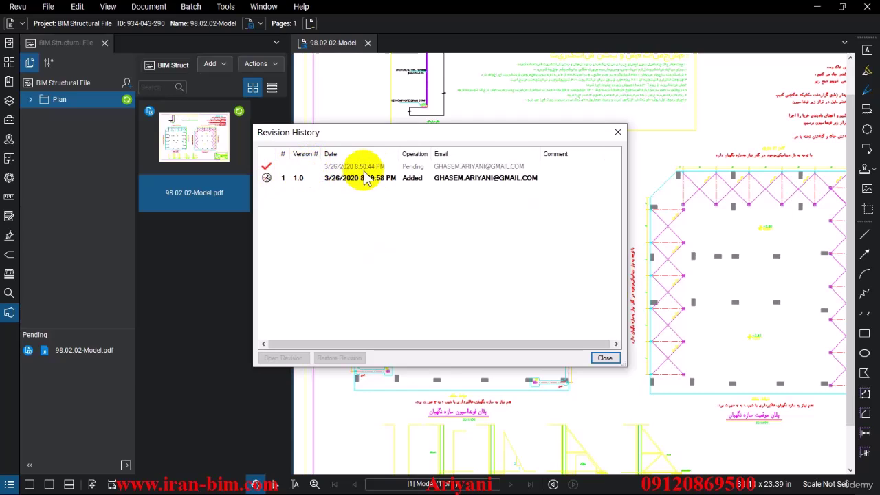
{"action": "left_click", "coordinate": [297, 180]}
{"action": "left_click", "coordinate": [603, 358]}
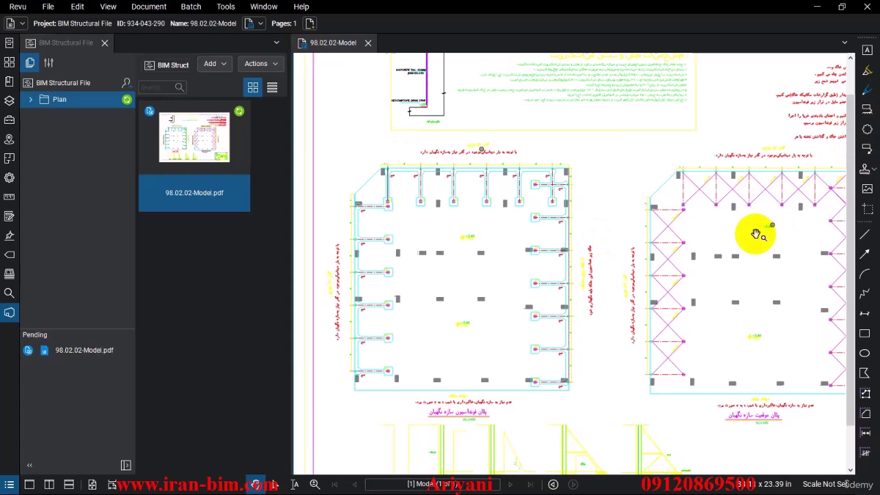
{"action": "scroll", "coordinate": [708, 228], "scroll_direction": "up", "scroll_amount": 2}
{"action": "scroll", "coordinate": [408, 231], "scroll_direction": "up", "scroll_amount": 3}
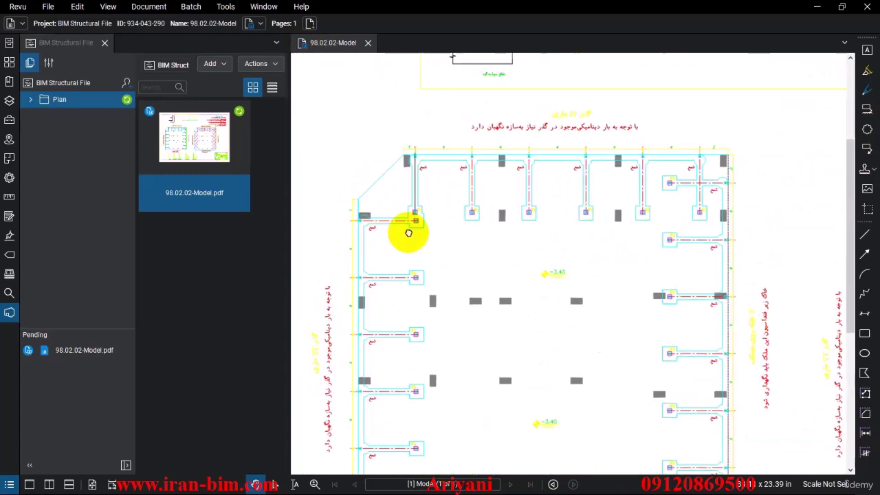
Step: Draw a Cloud+ revision cloud around the upper-right footings of the left plan
{"action": "left_click", "coordinate": [866, 109]}
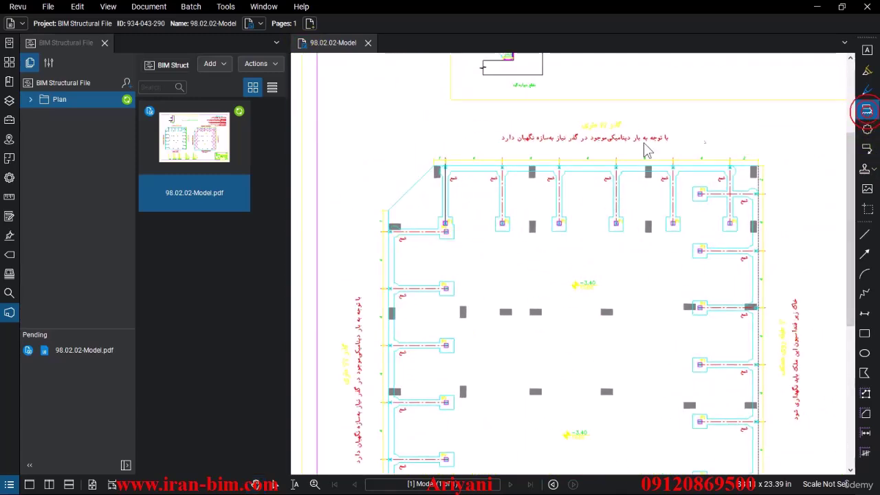
{"action": "scroll", "coordinate": [514, 186], "scroll_direction": "up", "scroll_amount": 5}
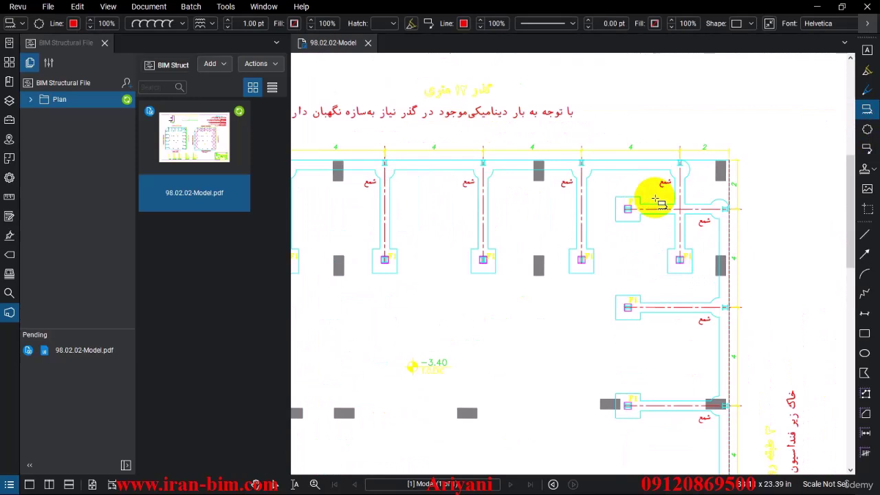
{"action": "mouse_move", "coordinate": [503, 137]}
{"action": "left_mouse_down"}
{"action": "mouse_move", "coordinate": [598, 252]}
{"action": "mouse_move", "coordinate": [695, 326]}
{"action": "left_mouse_up"}
{"action": "scroll", "coordinate": [722, 236], "scroll_direction": "up", "scroll_amount": 2}
{"action": "scroll", "coordinate": [723, 235], "scroll_direction": "right", "scroll_amount": 2}
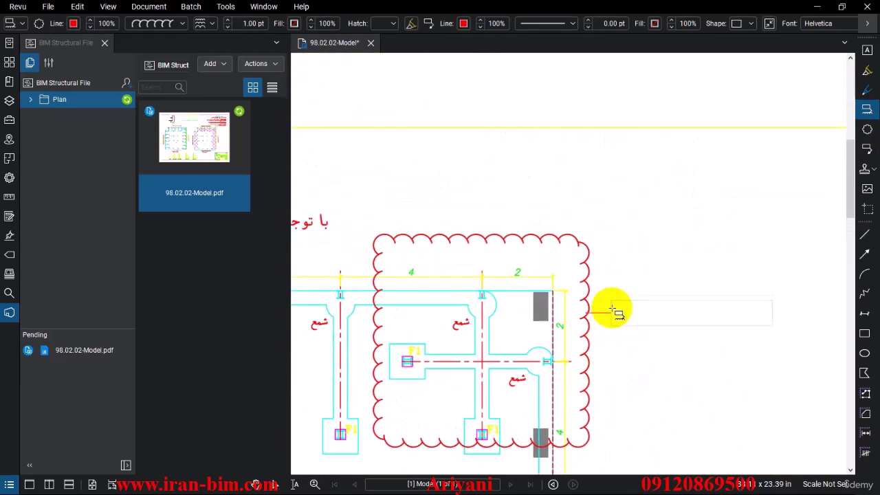
Step: Label the cloud's callout 'problem 1' and show the Markups List
{"action": "left_click", "coordinate": [636, 201]}
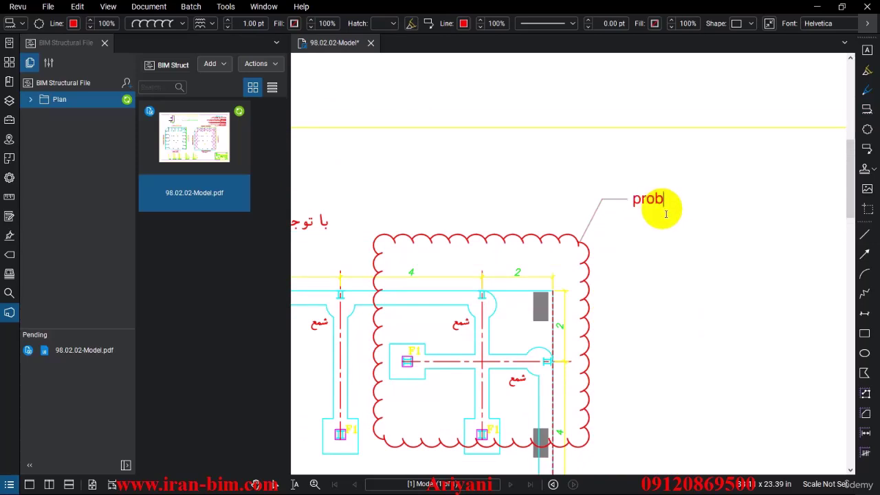
{"action": "type", "text": "problem 1"}
{"action": "left_click", "coordinate": [612, 186]}
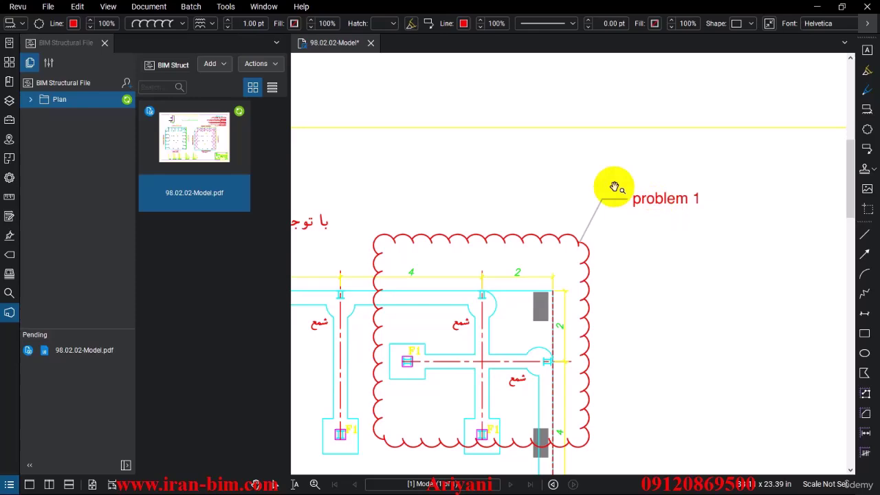
{"action": "scroll", "coordinate": [510, 162], "scroll_direction": "down", "scroll_amount": 2}
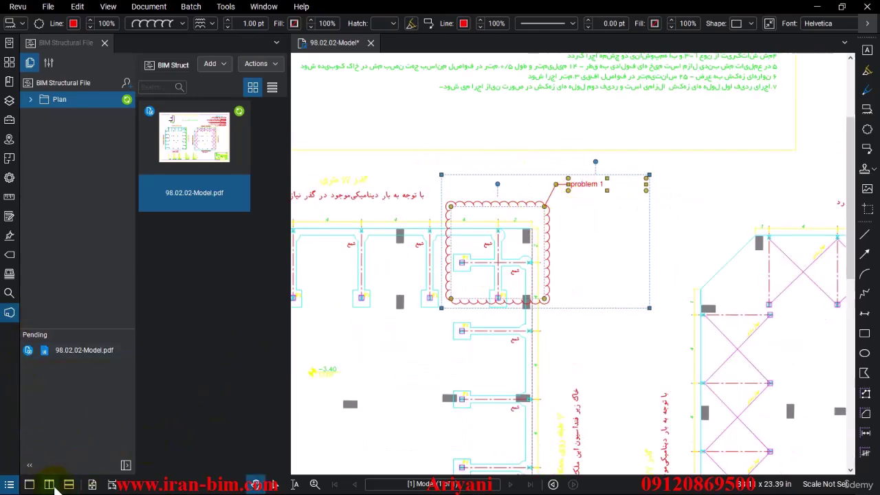
{"action": "left_click", "coordinate": [12, 485]}
{"action": "scroll", "coordinate": [114, 467], "scroll_direction": "down", "scroll_amount": 5}
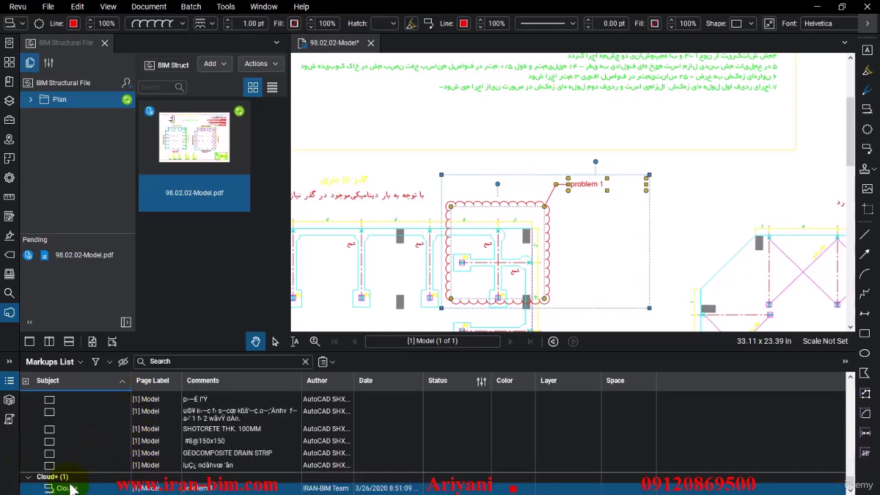
Step: Collapse the AutoCAD SHX markups group in the Markups List and deselect the cloud
{"action": "scroll", "coordinate": [53, 439], "scroll_direction": "up", "scroll_amount": 3}
{"action": "left_click", "coordinate": [28, 396]}
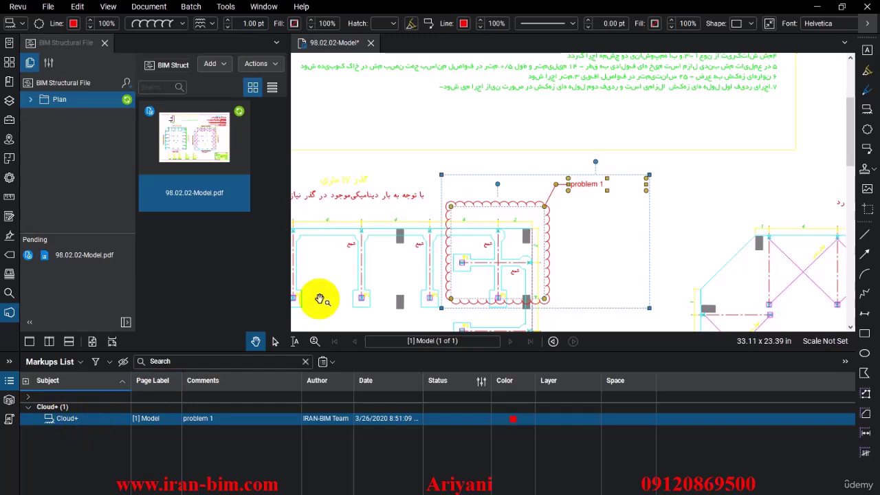
{"action": "scroll", "coordinate": [447, 178], "scroll_direction": "down", "scroll_amount": 1}
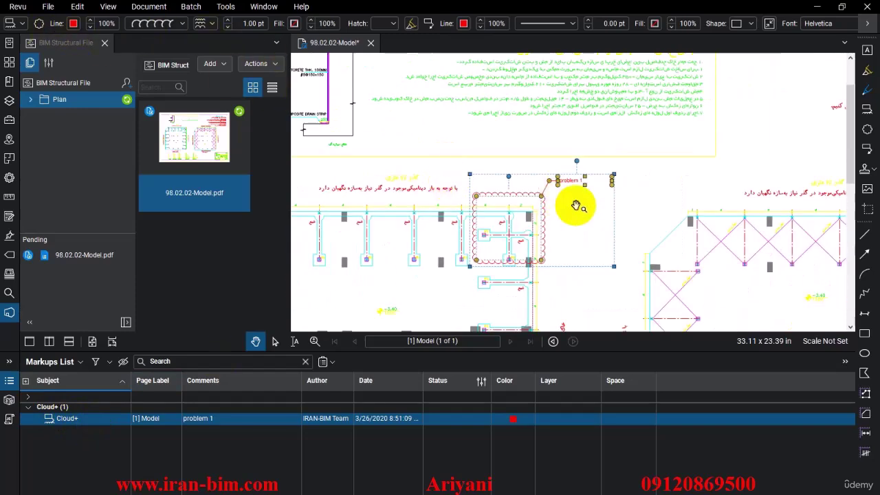
{"action": "left_click", "coordinate": [634, 186]}
{"action": "scroll", "coordinate": [622, 189], "scroll_direction": "up", "scroll_amount": 2}
{"action": "scroll", "coordinate": [626, 180], "scroll_direction": "down", "scroll_amount": 3}
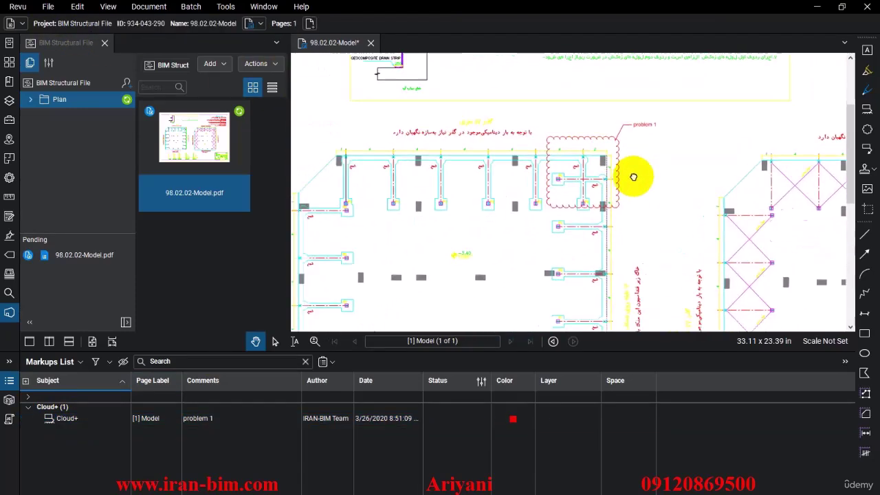
Step: Highlight the footing beam on the plan's left edge in yellow, then return to panning
{"action": "left_click", "coordinate": [866, 70]}
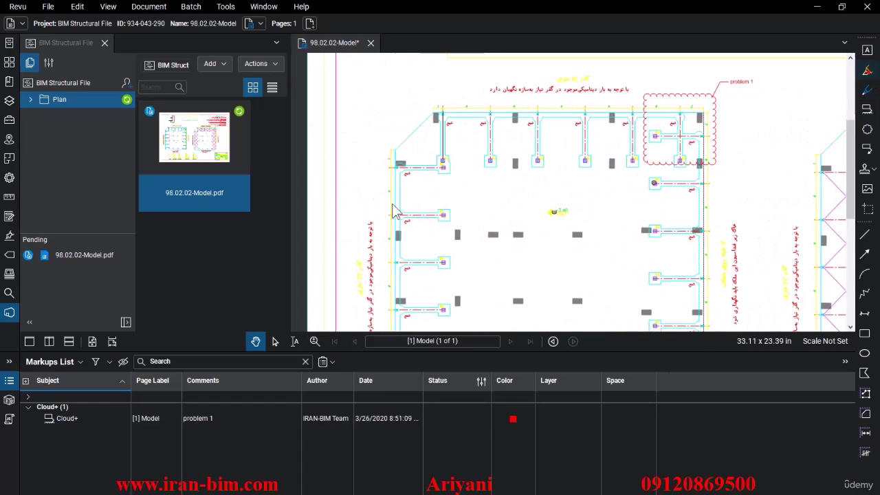
{"action": "left_click_drag", "start_coordinate": [392, 213], "coordinate": [445, 211]}
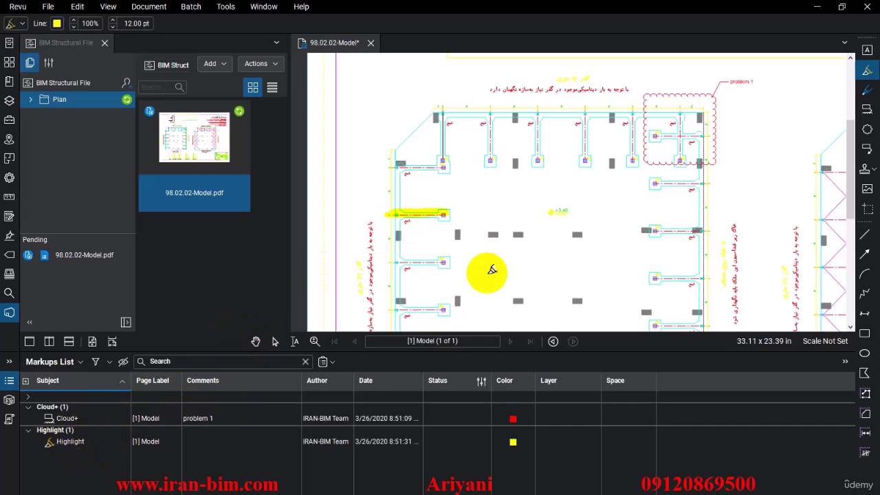
{"action": "key", "text": "Escape"}
{"action": "left_click_drag", "start_coordinate": [524, 228], "coordinate": [530, 173]}
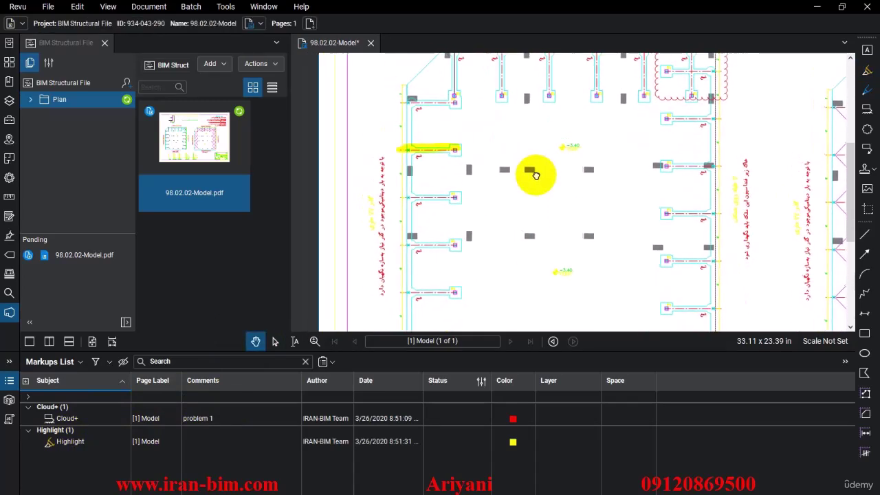
Step: Save the marked-up 98.02.02-Model.pdf and set it to sync with the Studio project's Plan folder
{"action": "right_click", "coordinate": [323, 42]}
{"action": "left_click", "coordinate": [357, 52]}
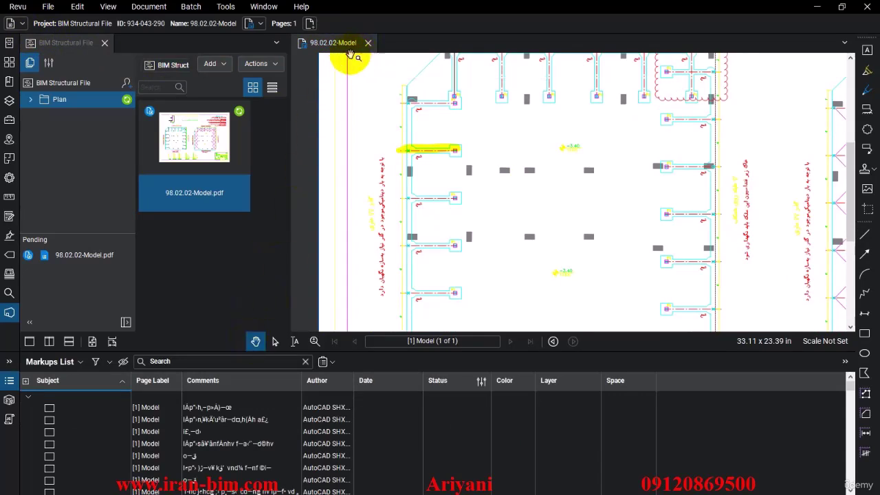
{"action": "left_click", "coordinate": [239, 112]}
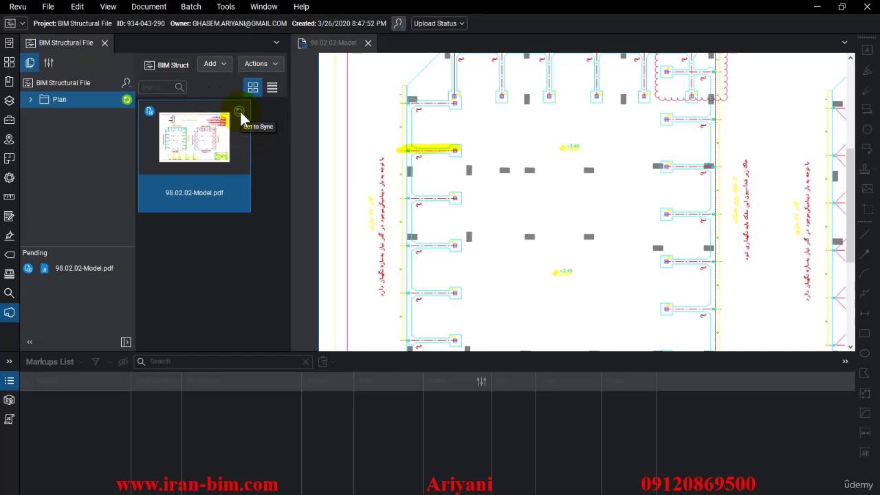
{"action": "left_click", "coordinate": [240, 112]}
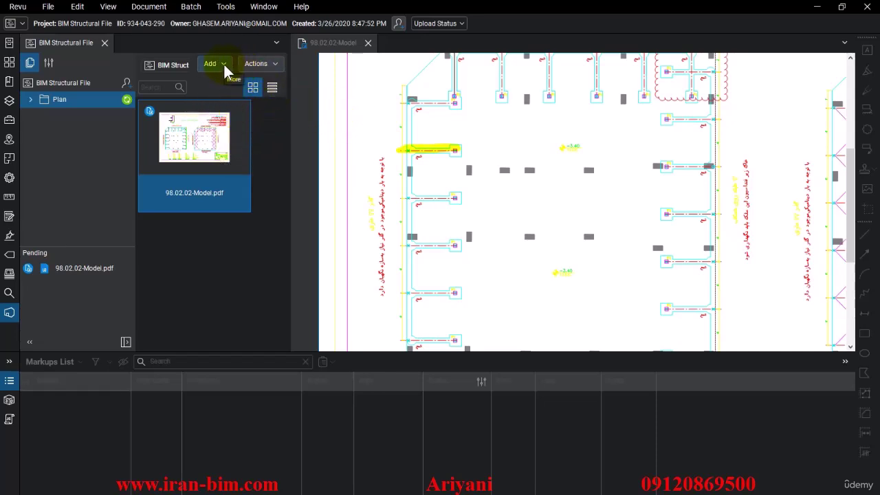
{"action": "left_click", "coordinate": [30, 99]}
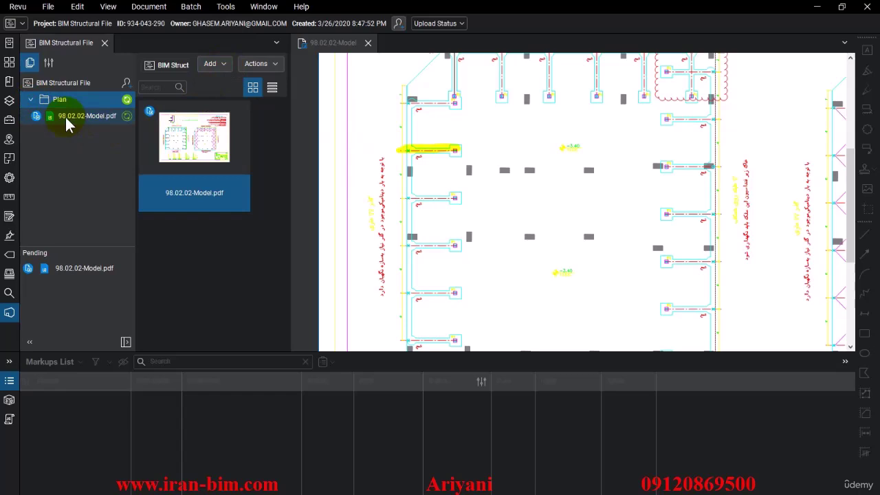
{"action": "left_click_drag", "start_coordinate": [450, 187], "coordinate": [451, 213]}
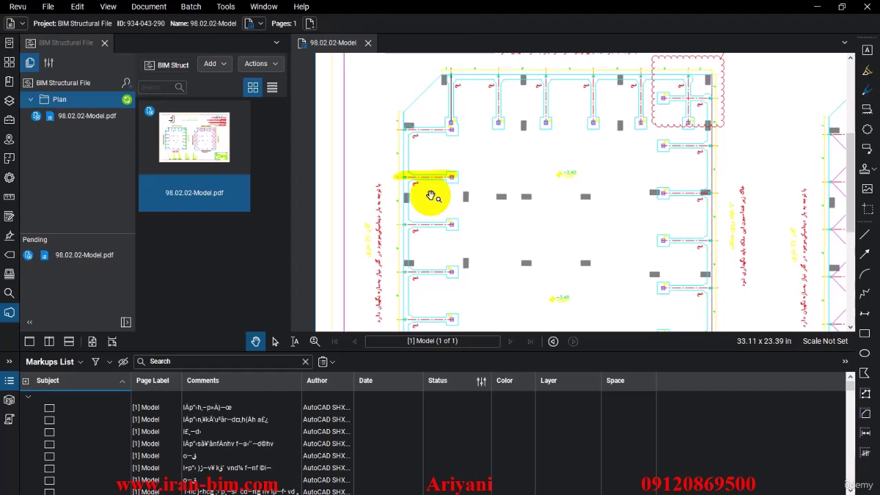
Step: Minimize the AutoCAD 2021 drawing and bring Revu back to full screen
{"action": "left_click_drag", "start_coordinate": [344, 6], "coordinate": [478, 58]}
{"action": "left_click", "coordinate": [375, 7]}
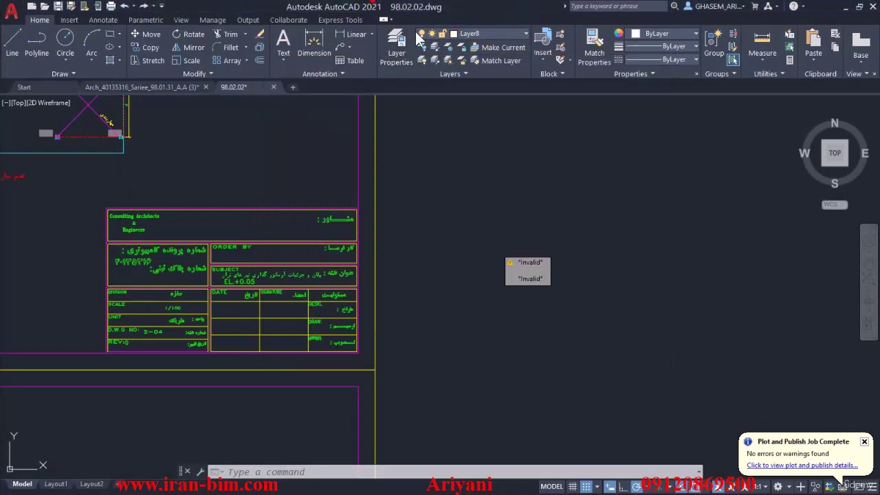
{"action": "left_click", "coordinate": [843, 7]}
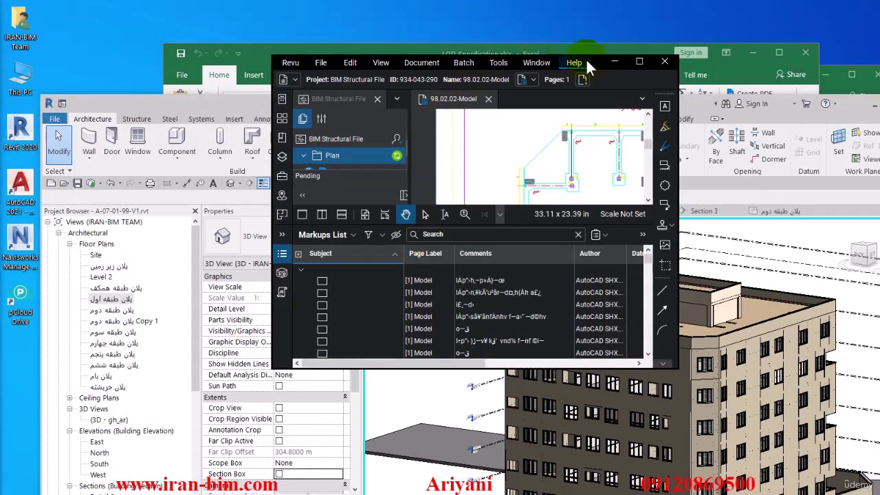
{"action": "left_click", "coordinate": [640, 61]}
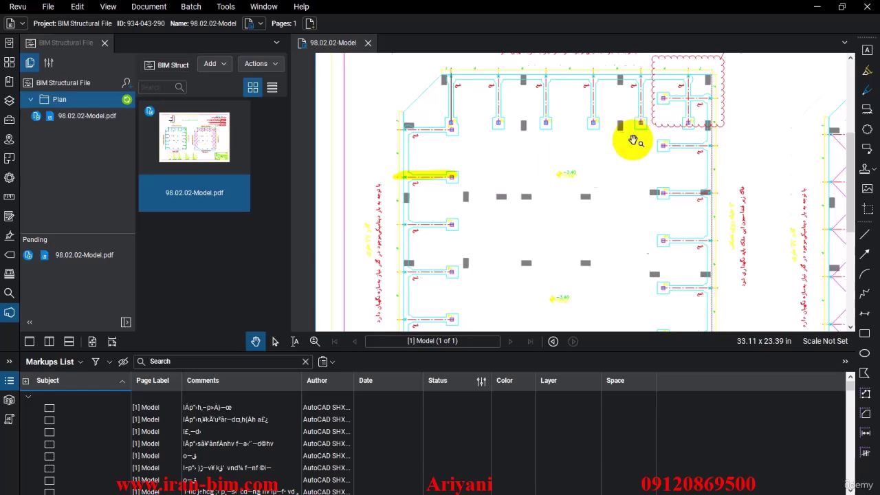
{"action": "scroll", "coordinate": [579, 176], "scroll_direction": "down", "scroll_amount": 2}
{"action": "mouse_move", "coordinate": [578, 177]}
{"action": "left_mouse_down"}
{"action": "mouse_move", "coordinate": [501, 186]}
{"action": "mouse_move", "coordinate": [493, 170]}
{"action": "left_mouse_up"}
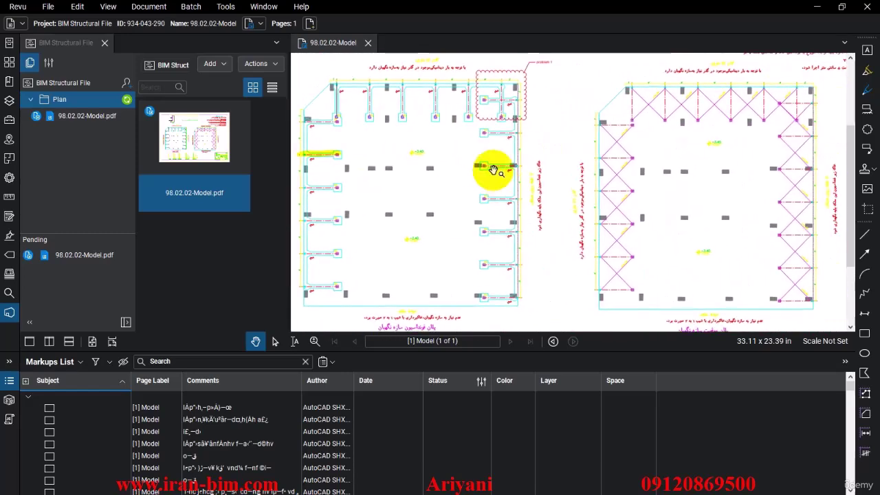
{"action": "mouse_move", "coordinate": [624, 14]}
{"action": "left_mouse_down"}
{"action": "mouse_move", "coordinate": [532, 16]}
{"action": "mouse_move", "coordinate": [460, 3]}
{"action": "left_mouse_up"}
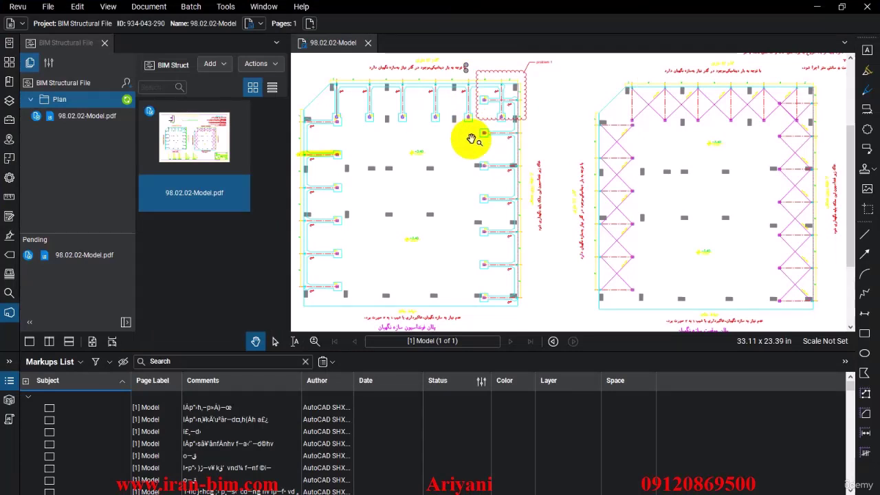
{"action": "scroll", "coordinate": [452, 191], "scroll_direction": "down", "scroll_amount": 3}
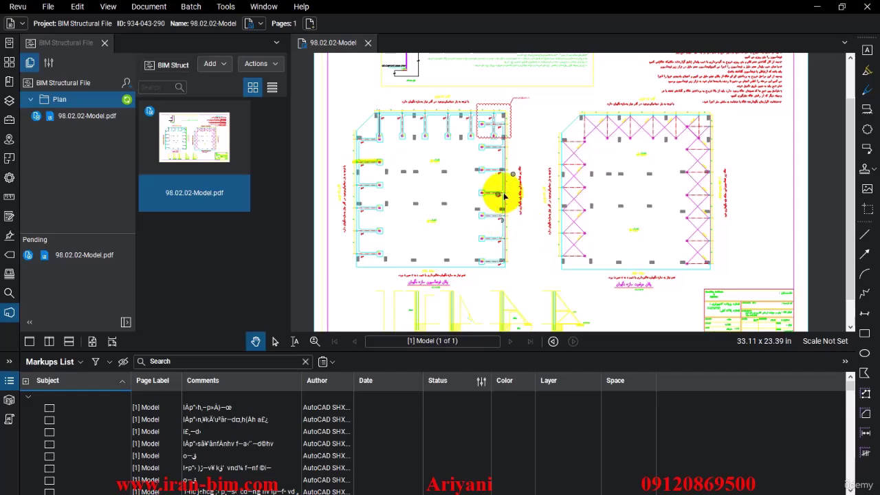
{"action": "left_click_drag", "start_coordinate": [516, 261], "coordinate": [530, 224]}
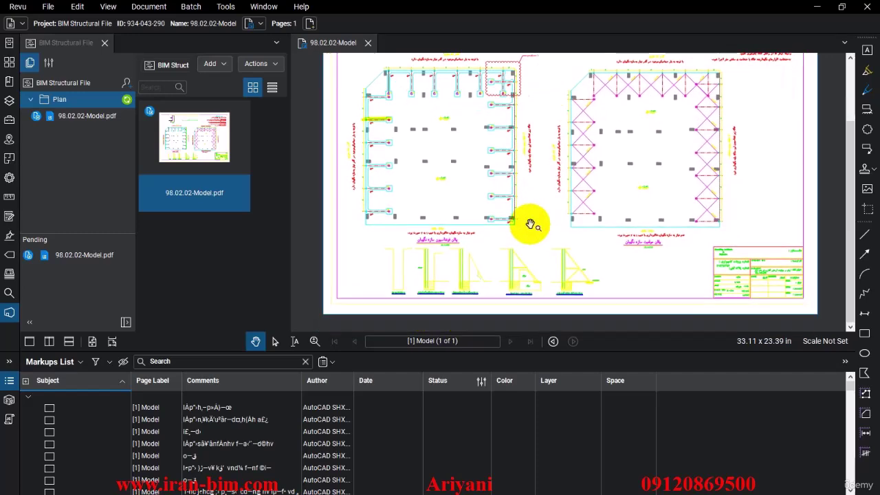
{"action": "scroll", "coordinate": [506, 95], "scroll_direction": "up", "scroll_amount": 5}
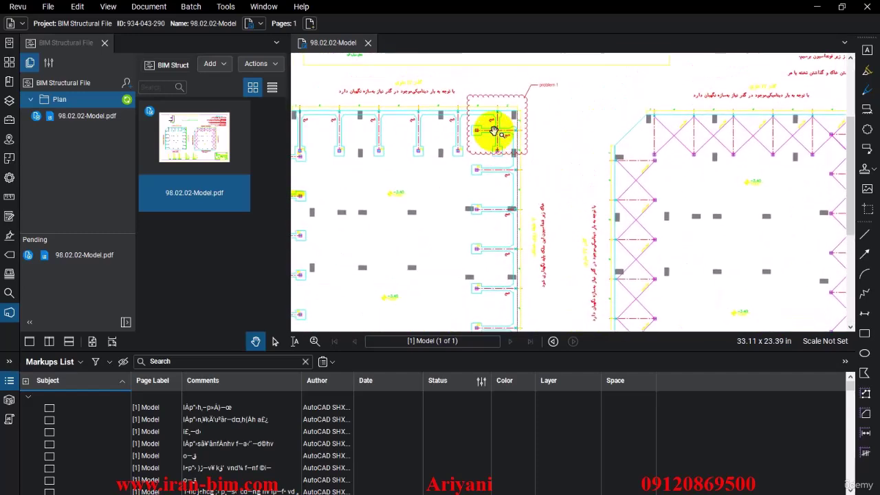
{"action": "scroll", "coordinate": [494, 131], "scroll_direction": "down", "scroll_amount": 4}
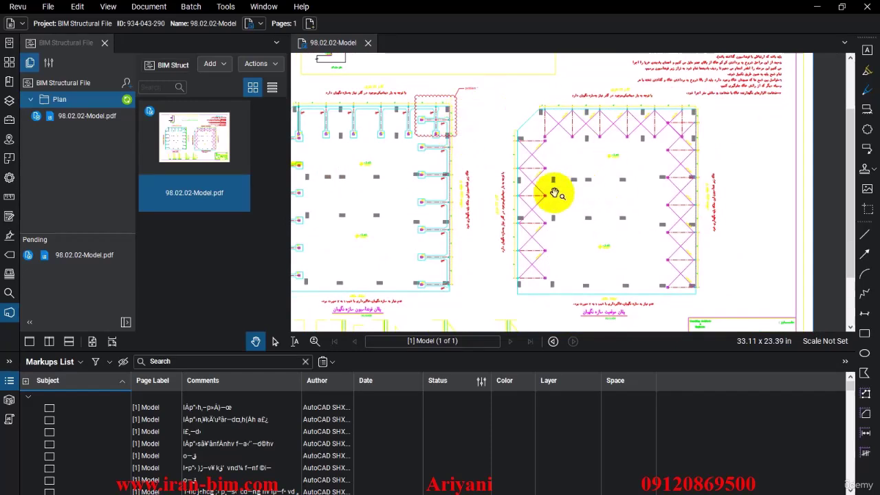
{"action": "left_click_drag", "start_coordinate": [522, 192], "coordinate": [556, 191]}
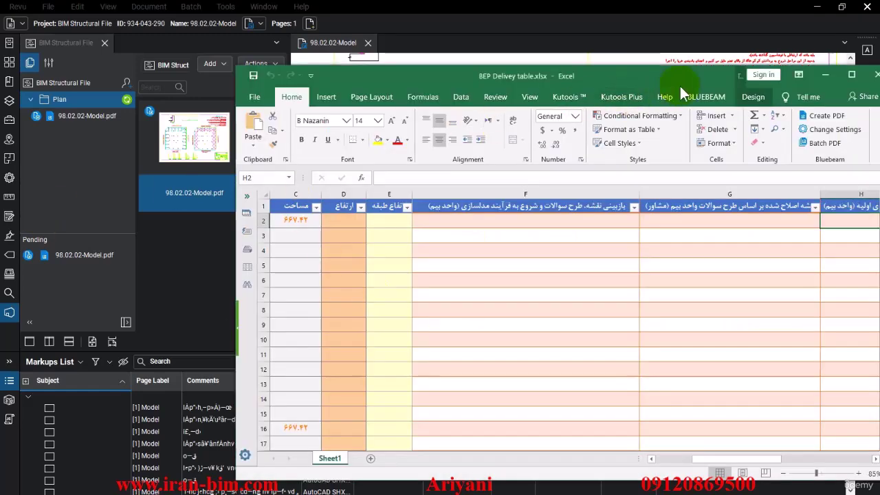
Step: Bring the LOD Specification.xlsx workbook in front of Revu and maximize it
{"action": "left_click_drag", "start_coordinate": [618, 59], "coordinate": [527, 7]}
{"action": "left_click", "coordinate": [865, 10]}
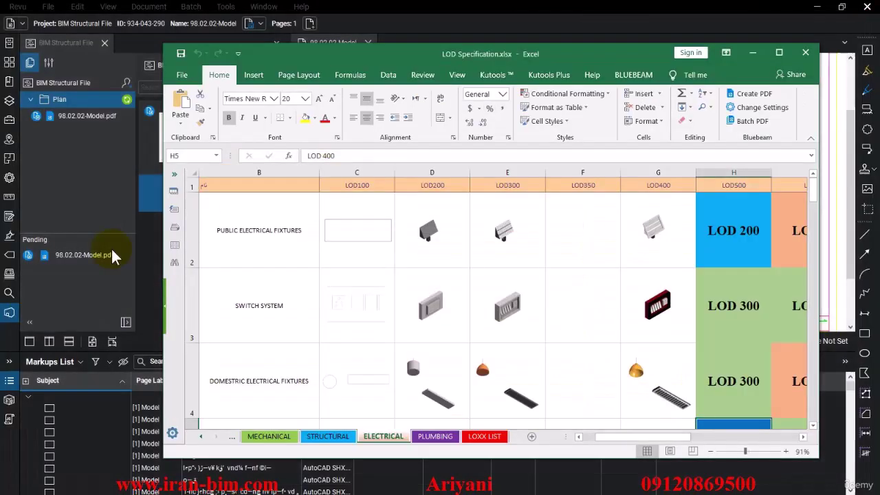
{"action": "left_click_drag", "start_coordinate": [344, 16], "coordinate": [298, 7]}
{"action": "scroll", "coordinate": [209, 249], "scroll_direction": "down", "scroll_amount": 3}
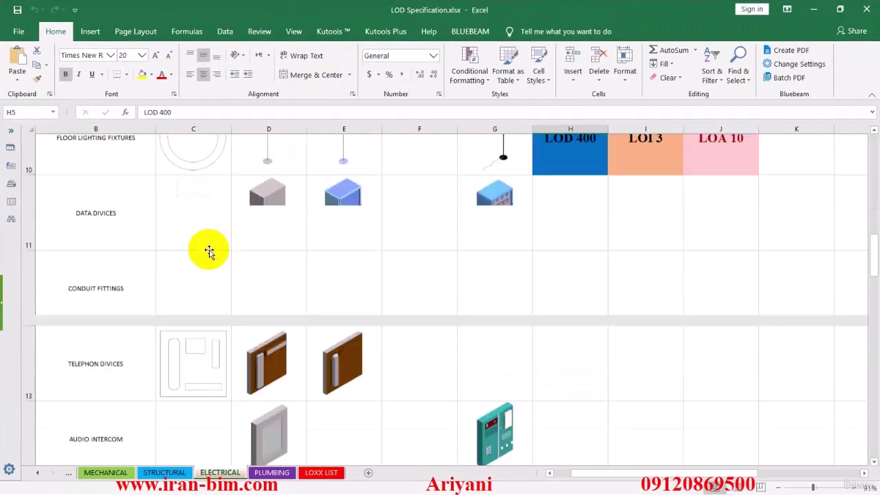
{"action": "scroll", "coordinate": [206, 254], "scroll_direction": "up", "scroll_amount": 3}
Step: Open the STRUCTURAL sheet and browse its LOD images for roofs, slabs and structural columns
{"action": "left_click", "coordinate": [165, 473]}
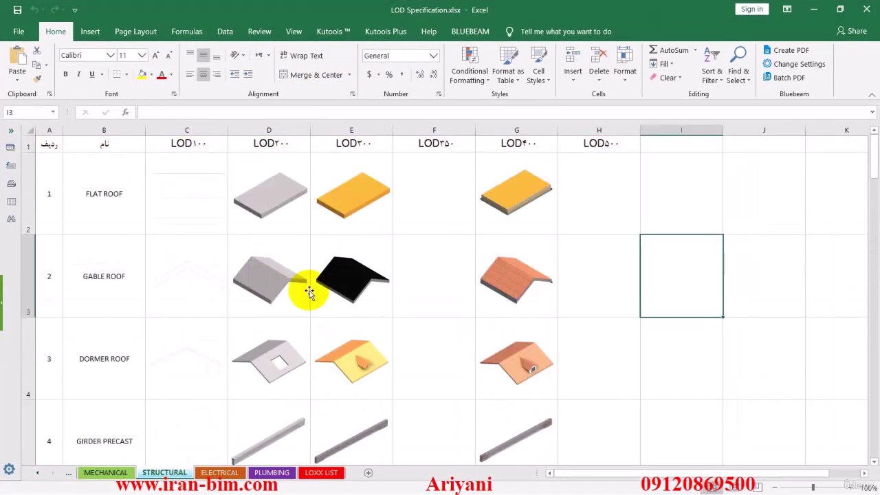
{"action": "scroll", "coordinate": [354, 295], "scroll_direction": "down", "scroll_amount": 3}
{"action": "scroll", "coordinate": [359, 302], "scroll_direction": "up", "scroll_amount": 3}
{"action": "left_click", "coordinate": [287, 219]}
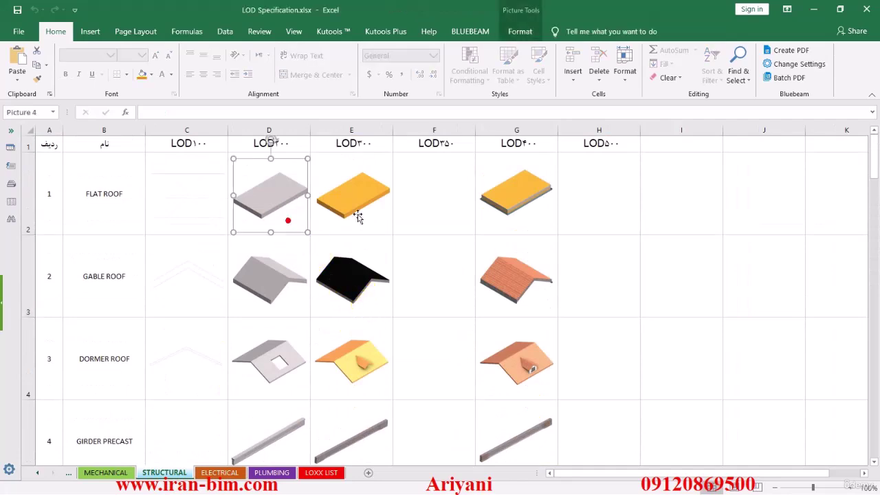
{"action": "scroll", "coordinate": [355, 217], "scroll_direction": "down", "scroll_amount": 2}
{"action": "left_click", "coordinate": [442, 215]}
{"action": "scroll", "coordinate": [603, 200], "scroll_direction": "up", "scroll_amount": 2}
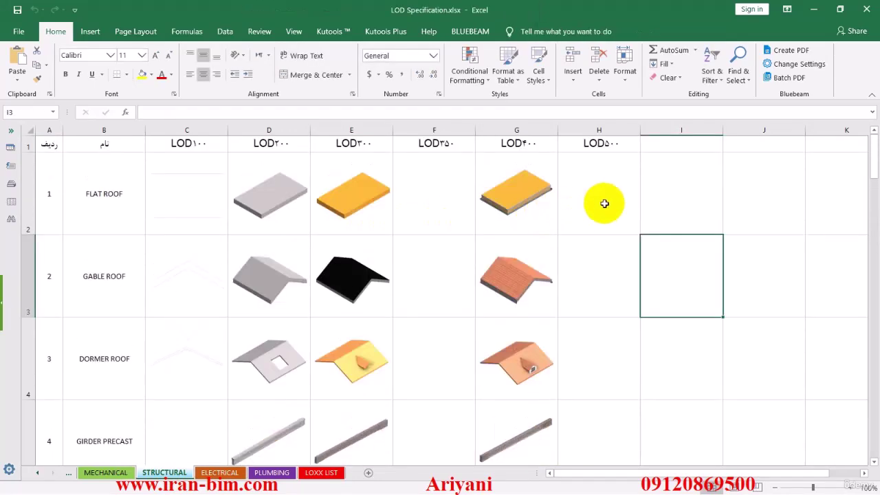
{"action": "left_click", "coordinate": [595, 200]}
{"action": "scroll", "coordinate": [545, 257], "scroll_direction": "down", "scroll_amount": 7}
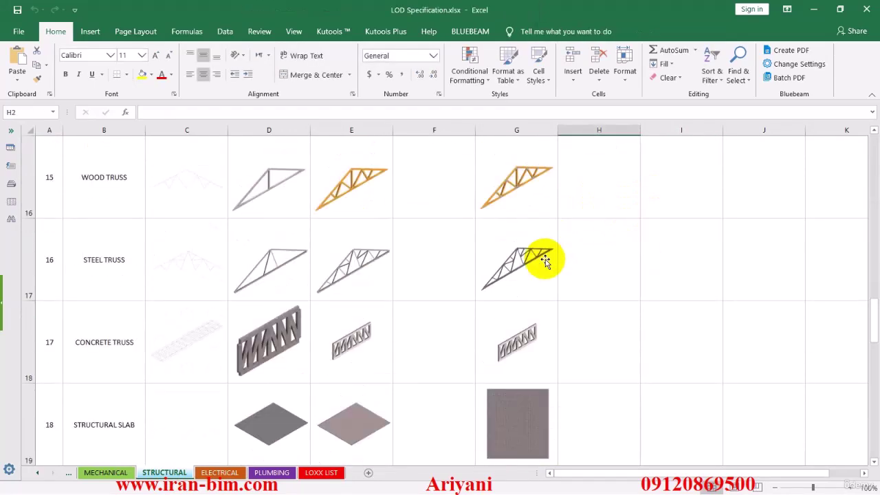
{"action": "scroll", "coordinate": [536, 268], "scroll_direction": "up", "scroll_amount": 1}
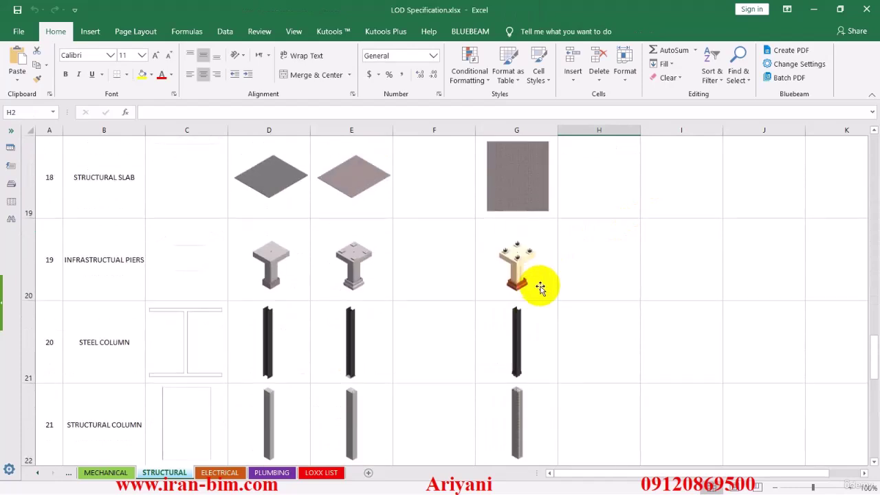
{"action": "left_click", "coordinate": [568, 433]}
{"action": "left_click", "coordinate": [662, 416]}
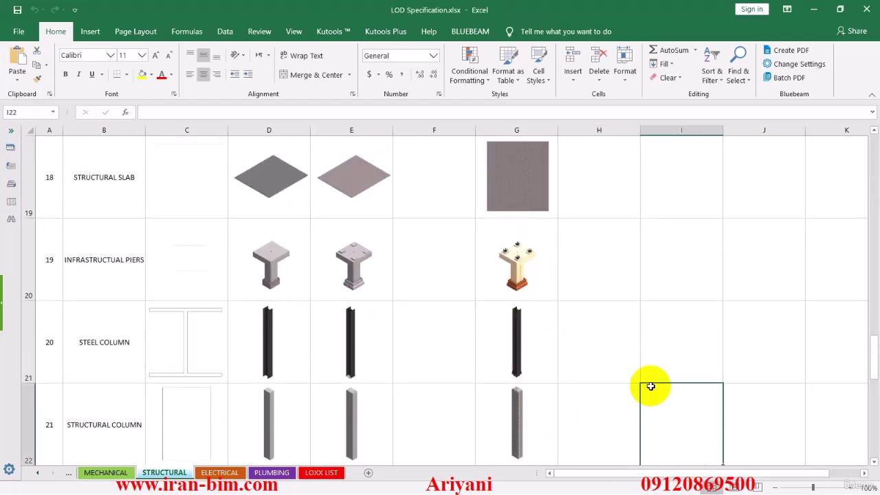